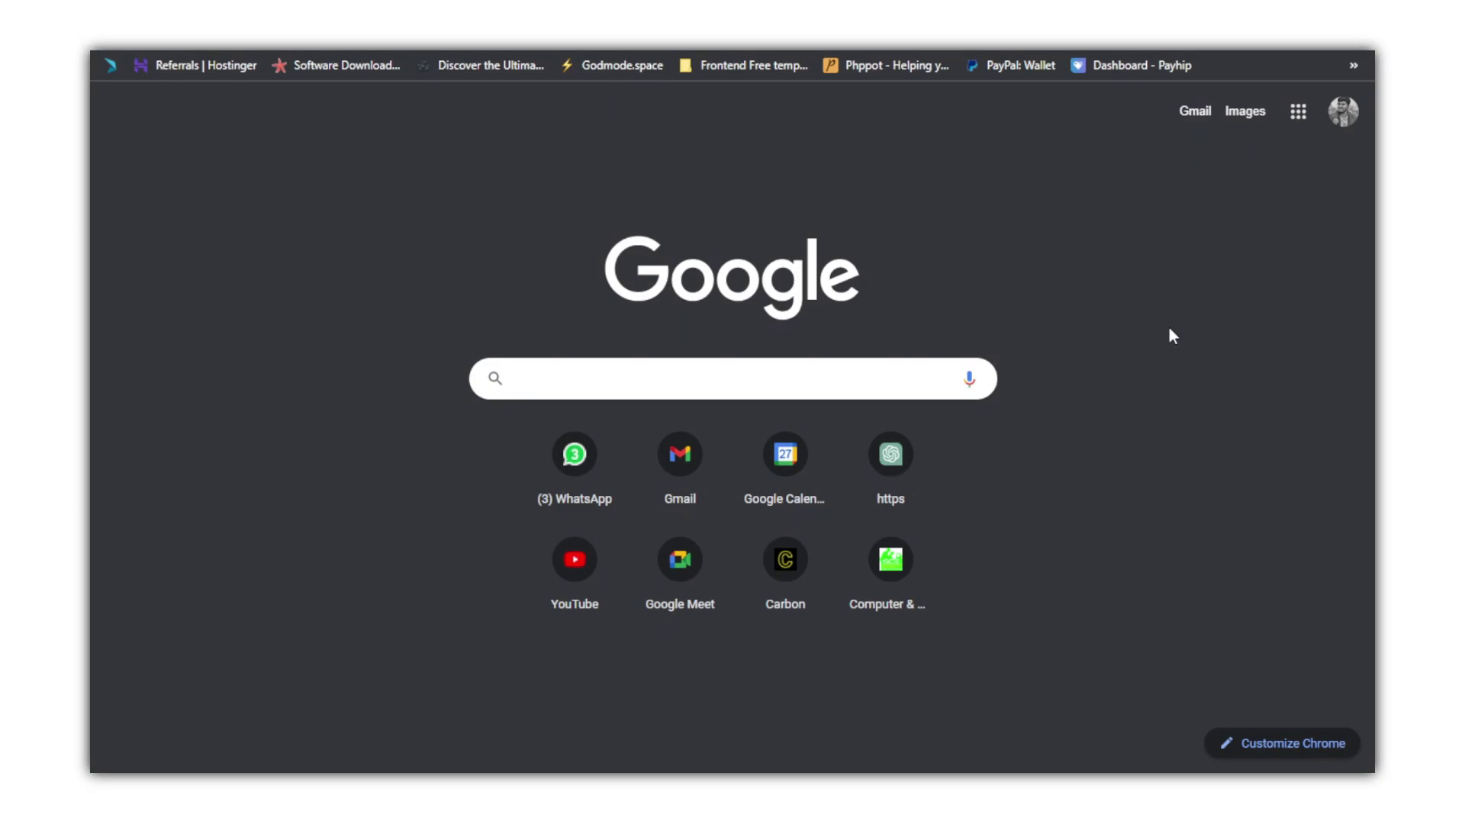
pyautogui.write('Ma')
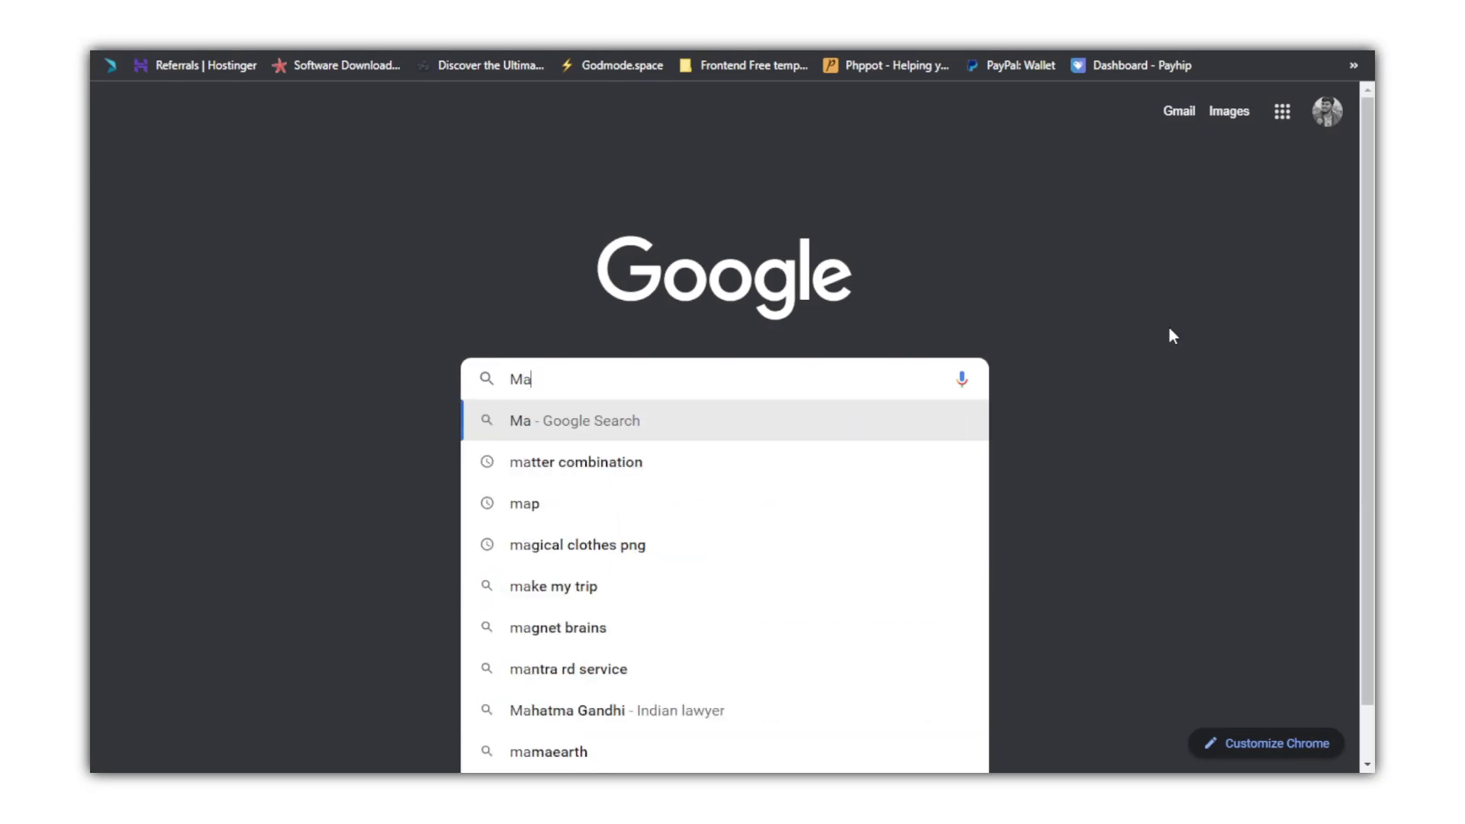
pyautogui.write('rketing')
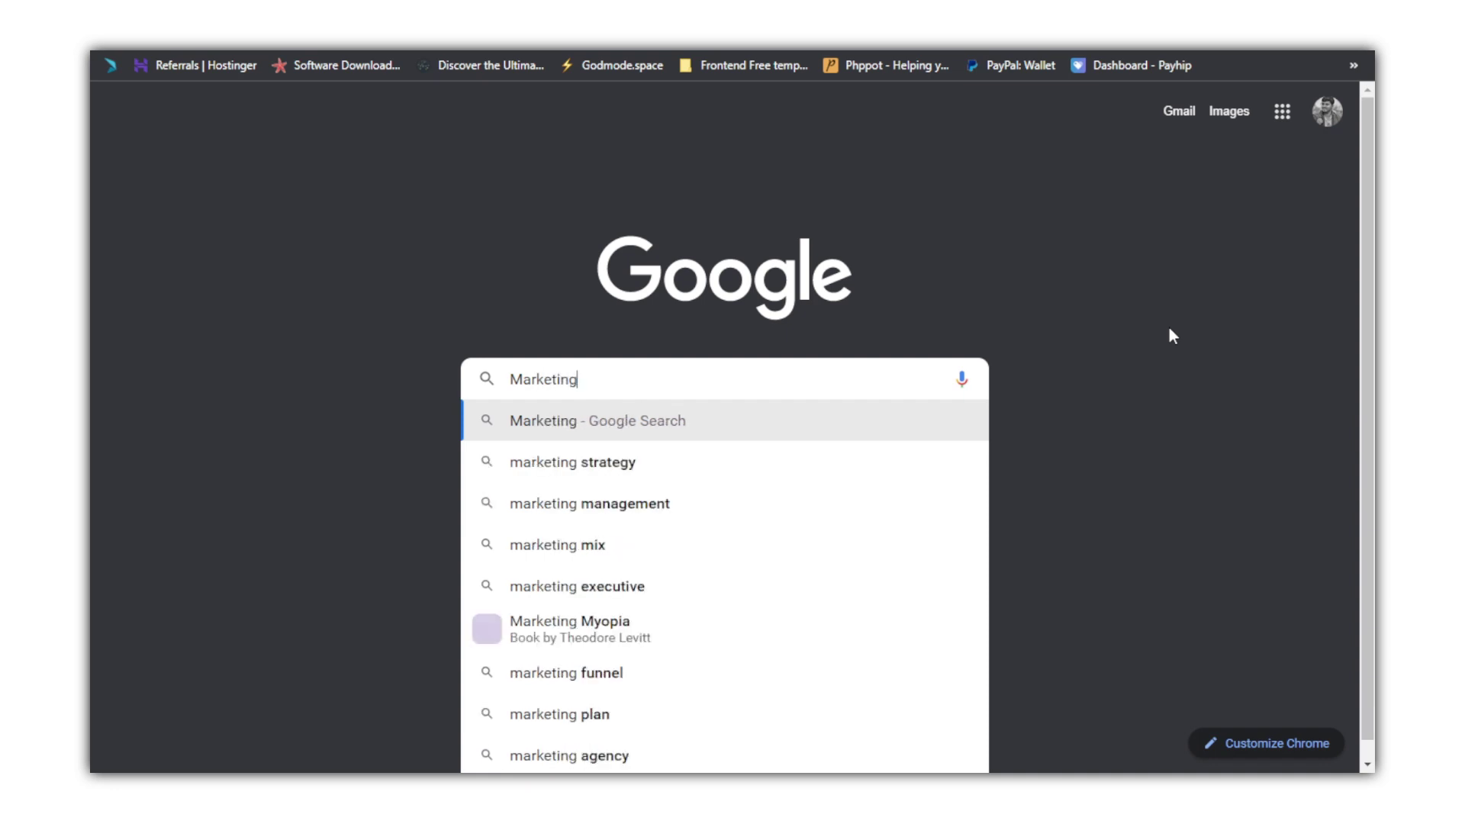
pyautogui.write(' fo')
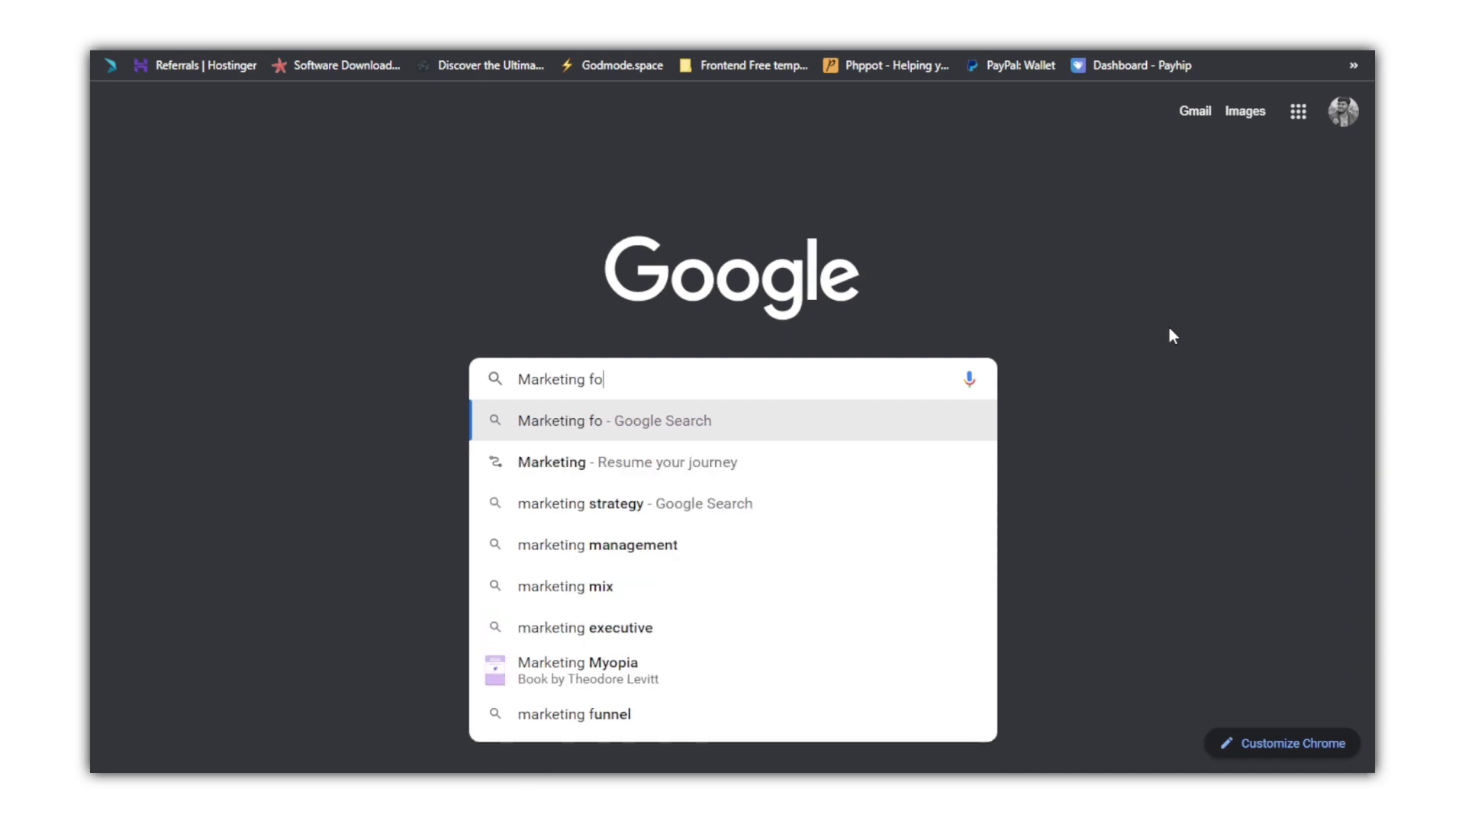
pyautogui.write('r b')
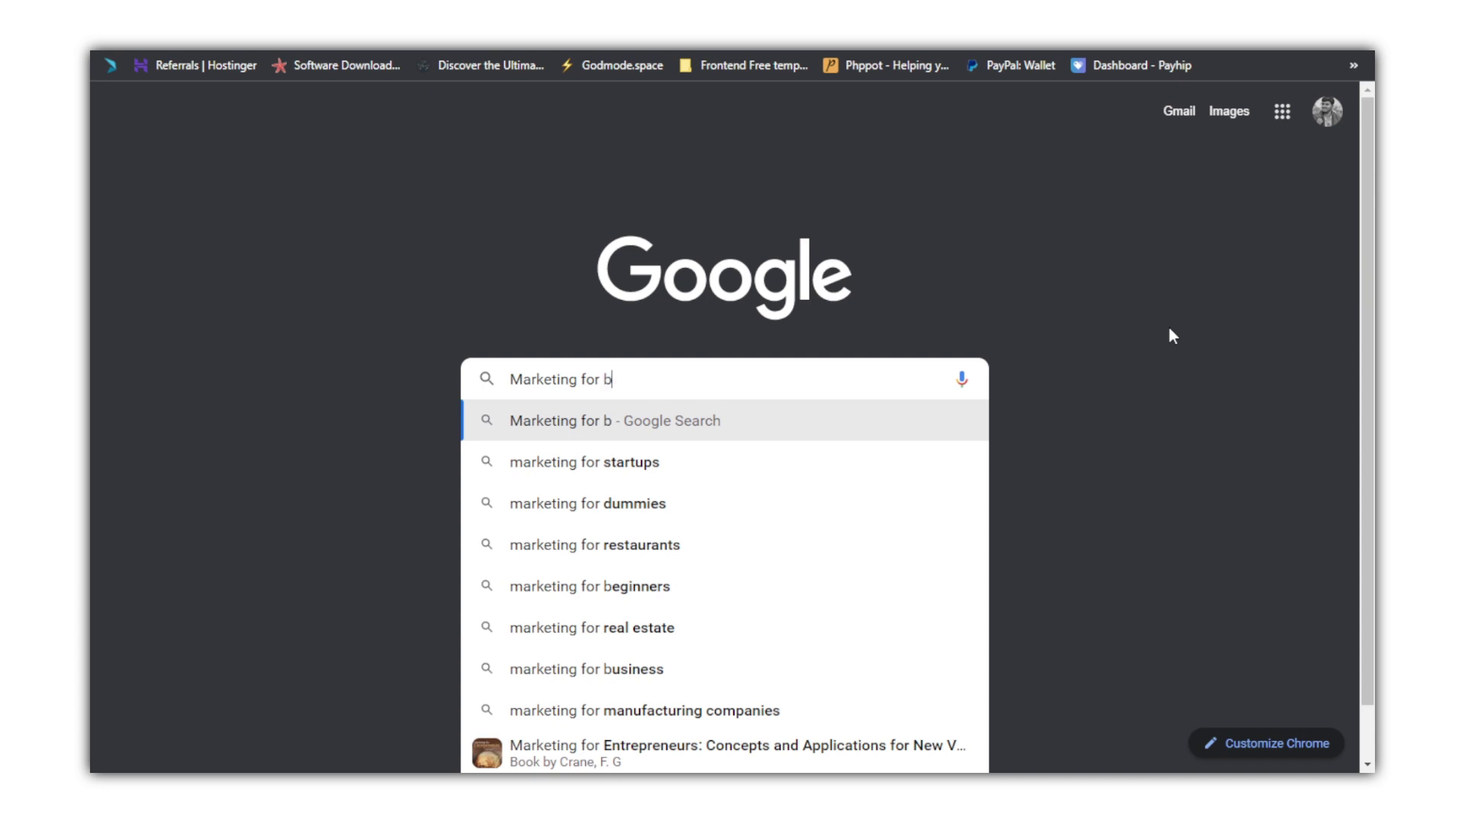
pyautogui.write('usiness')
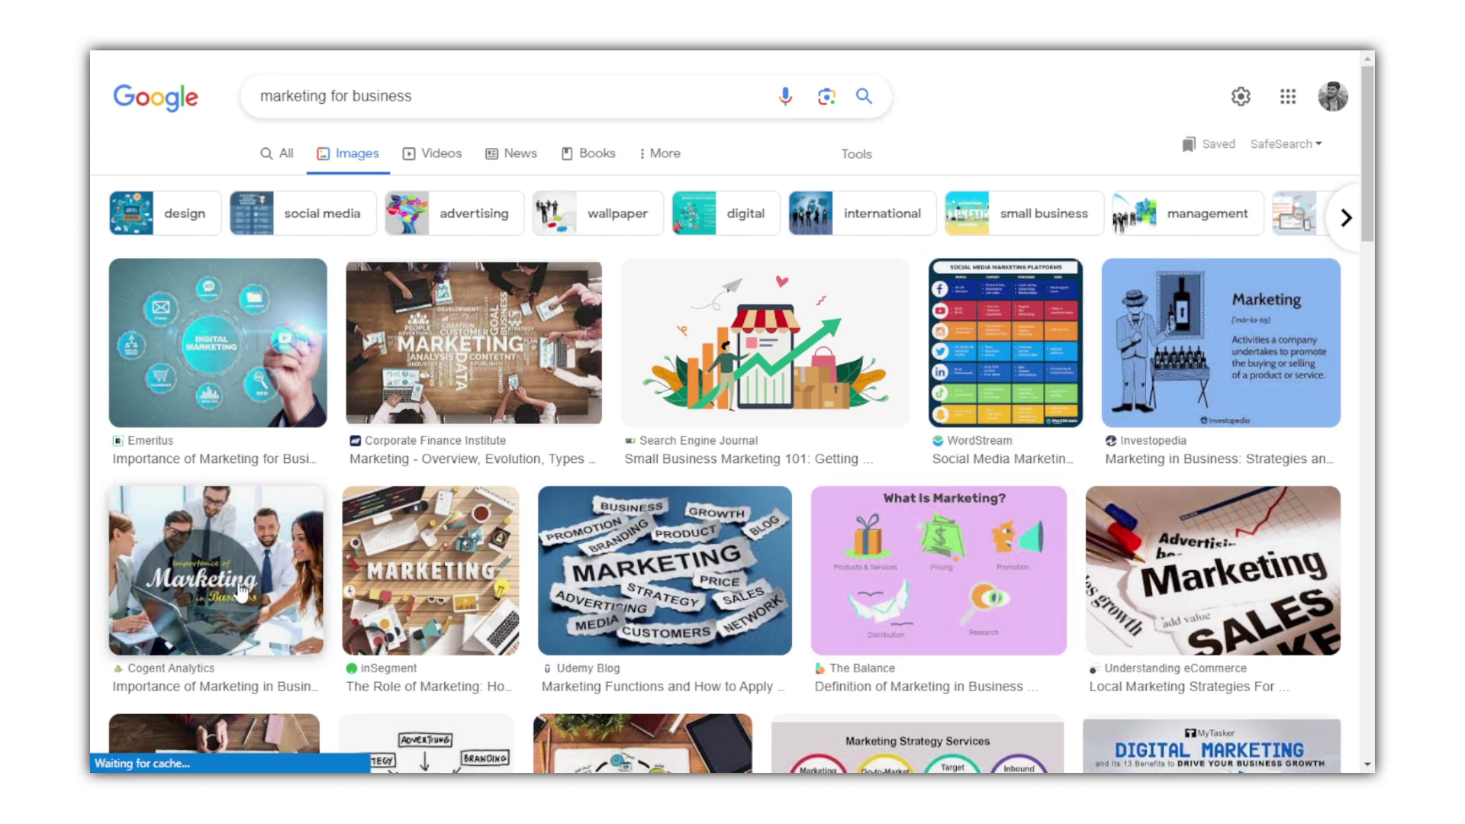
pyautogui.scroll(-3, 973, 557)
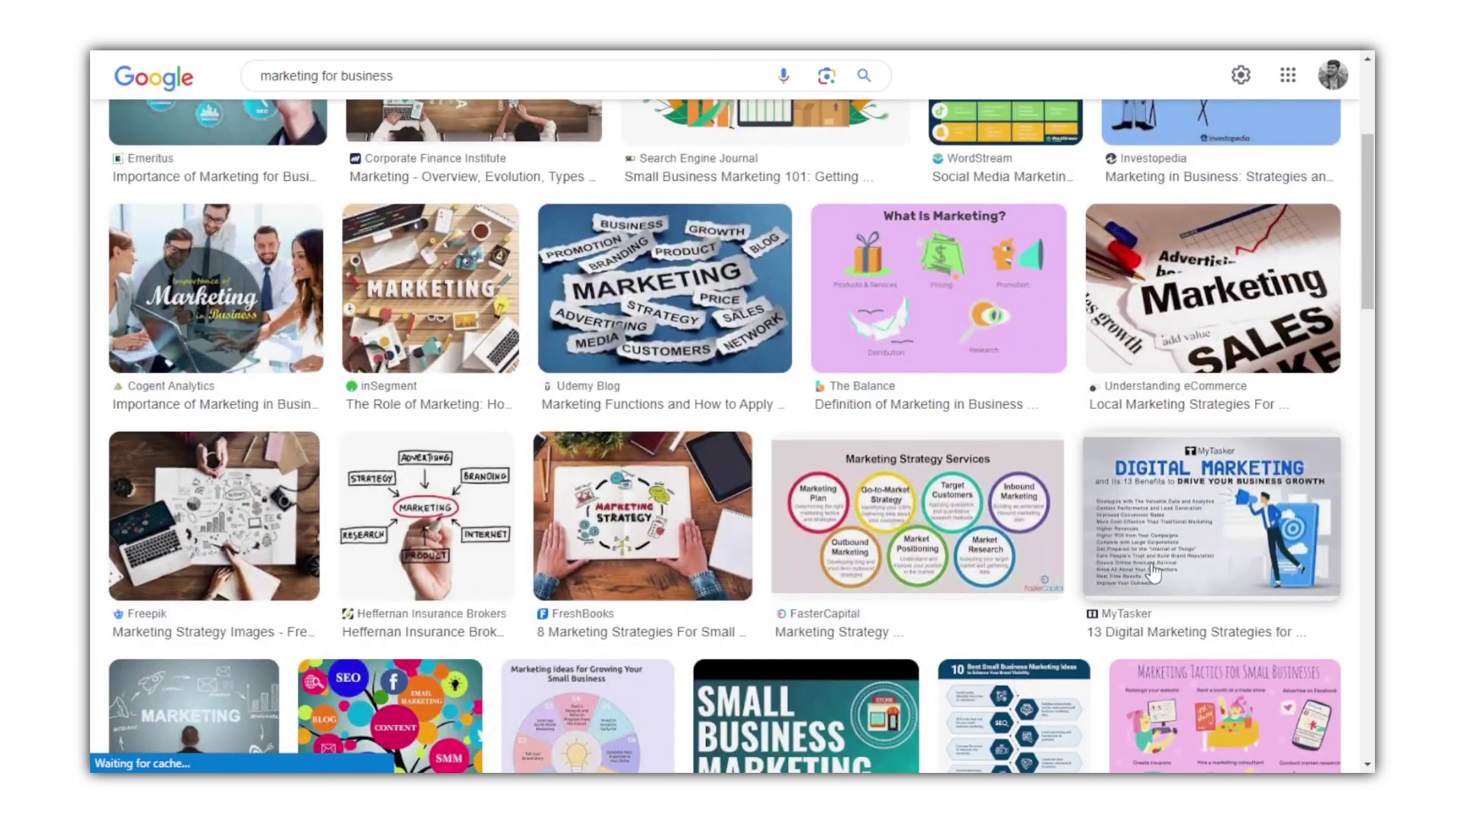
pyautogui.scroll(-2, 973, 557)
pyautogui.scroll(5, 973, 558)
# Run Google image searches for 'new product lunching', then 'computer institute'.
pyautogui.moveTo(428, 97); pyautogui.dragTo(259, 96)
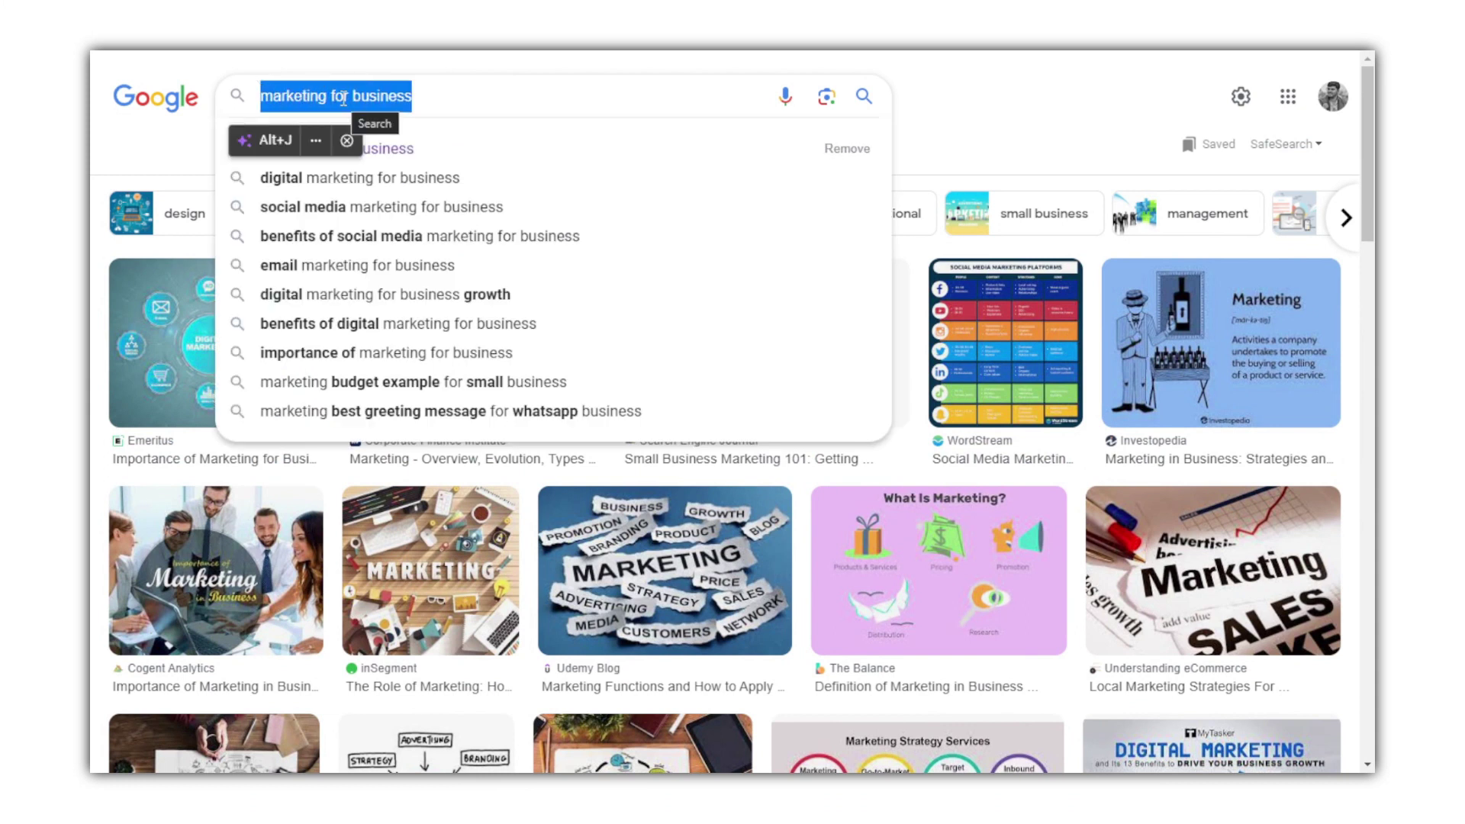
pyautogui.write('new p')
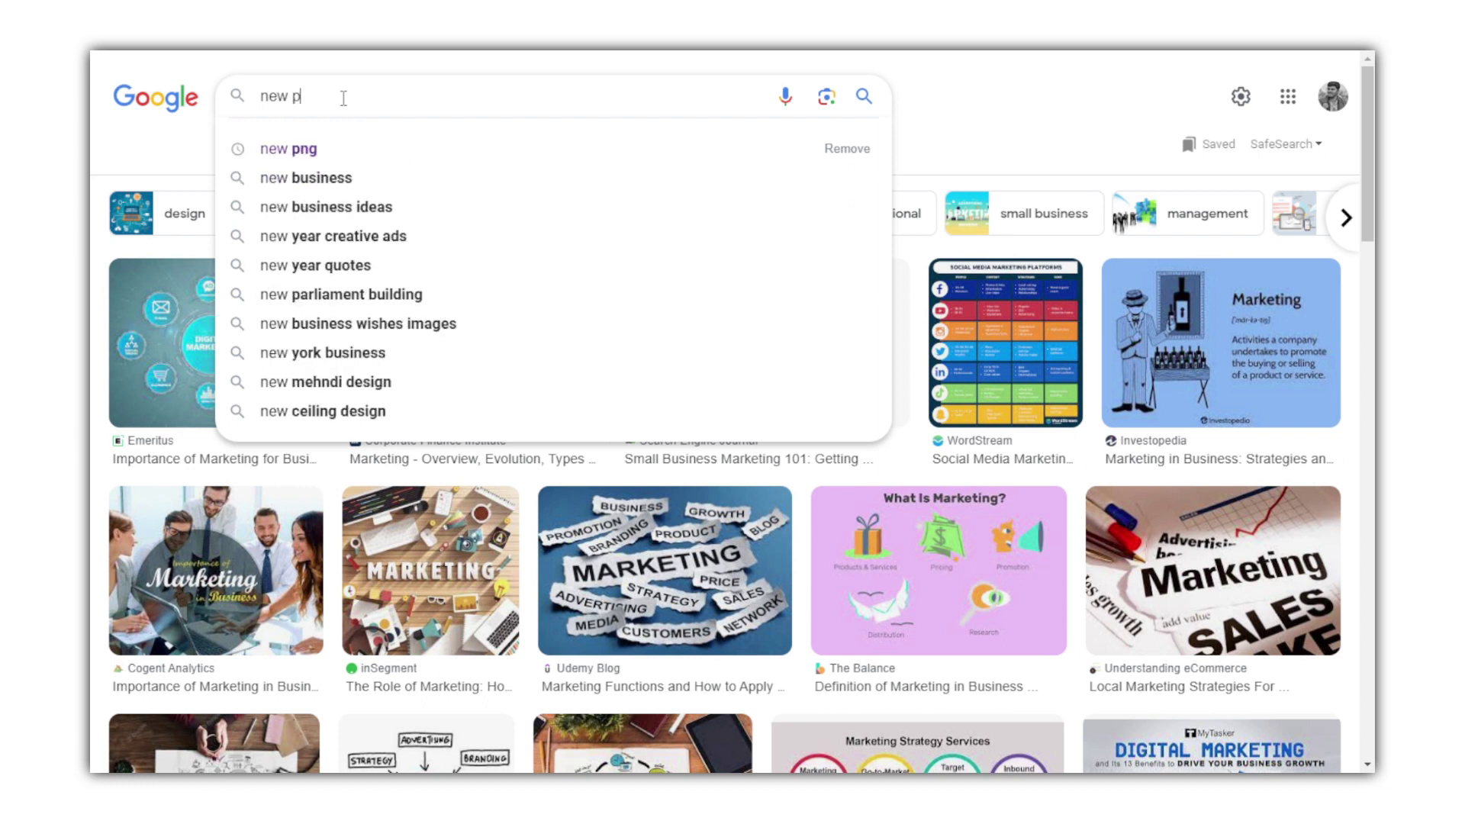
pyautogui.write('roduct')
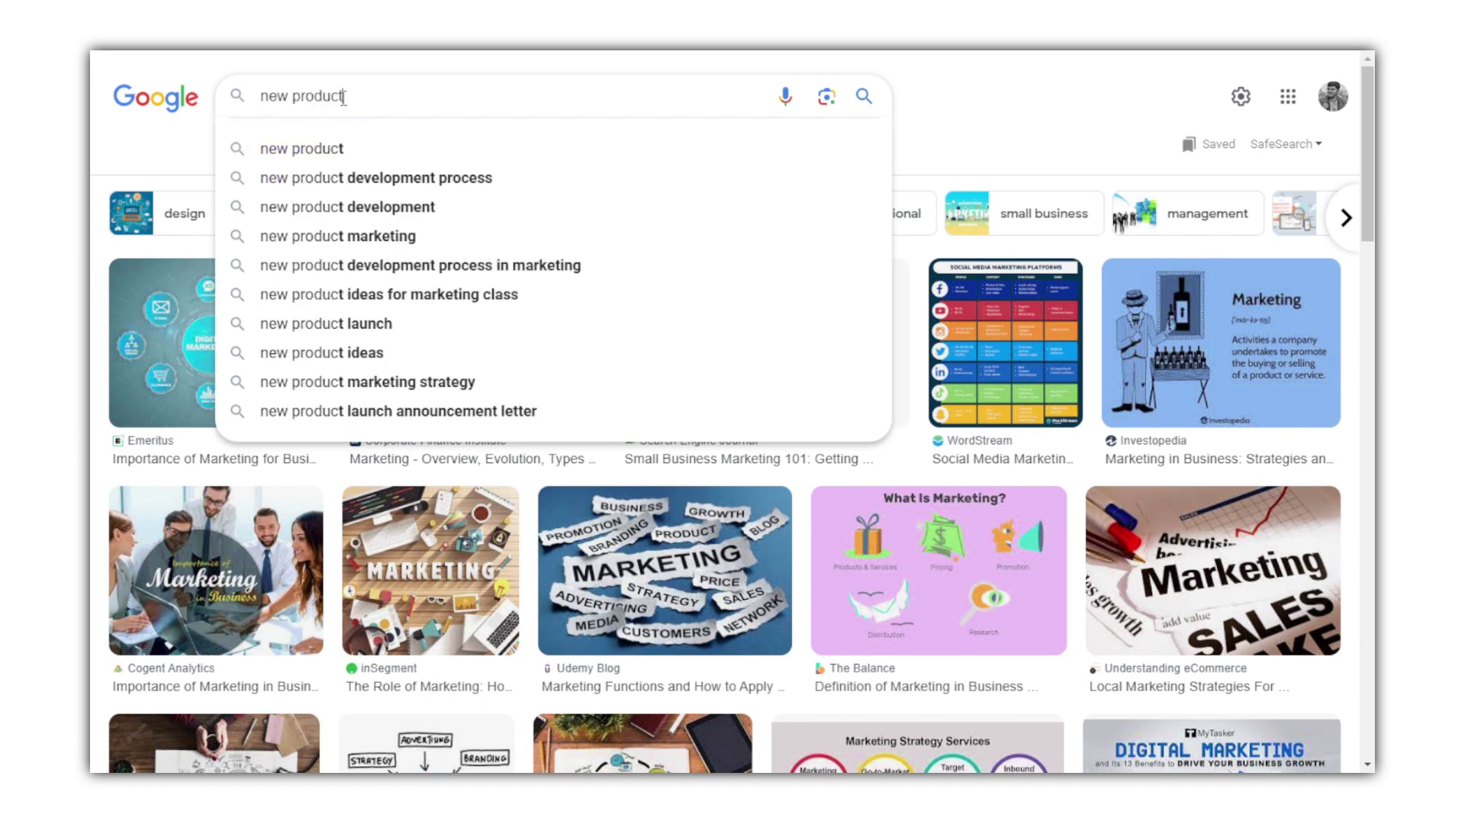
pyautogui.write(' lunc')
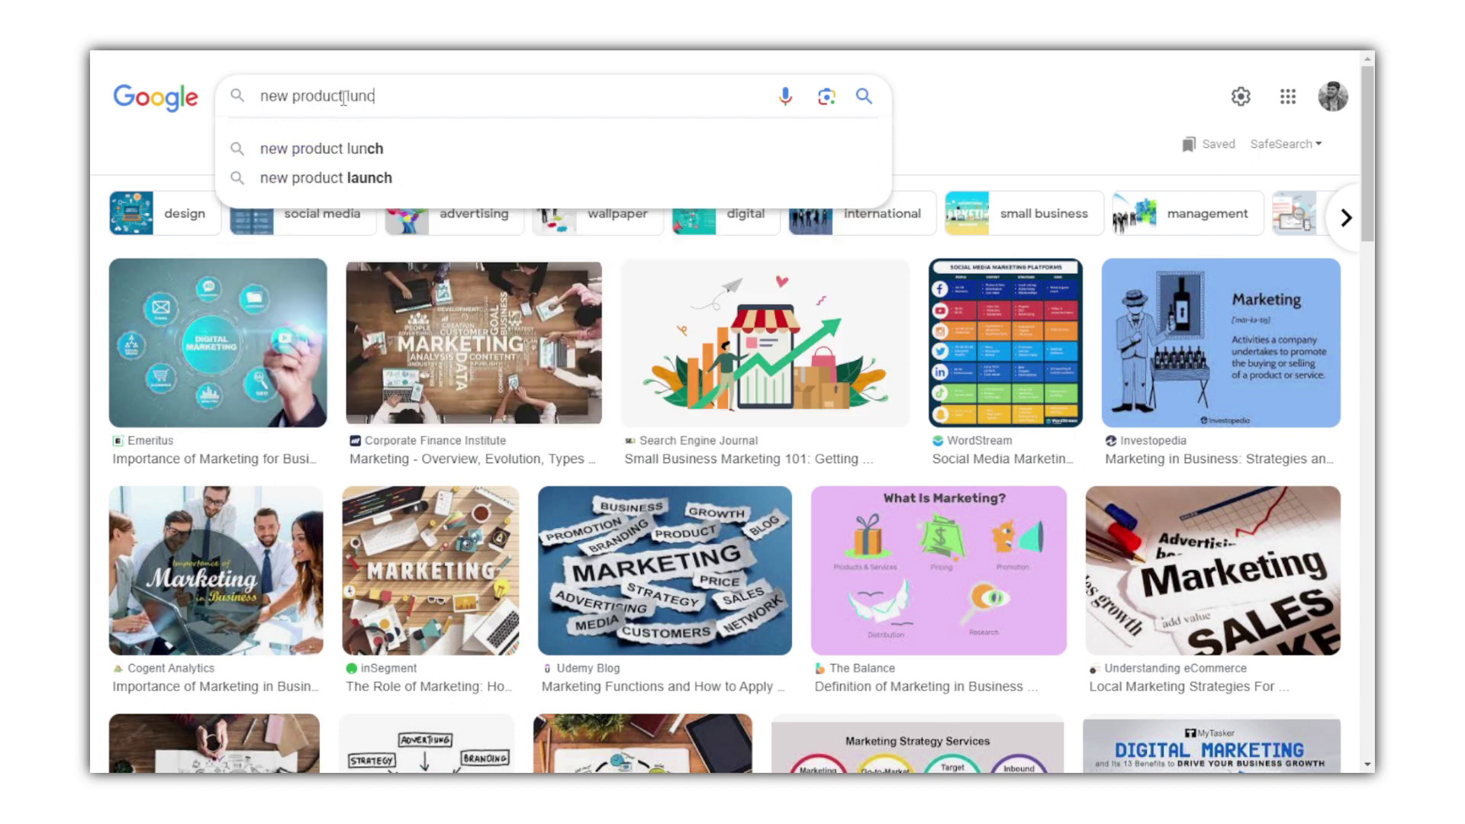
pyautogui.write('hing')
pyautogui.press('Return')
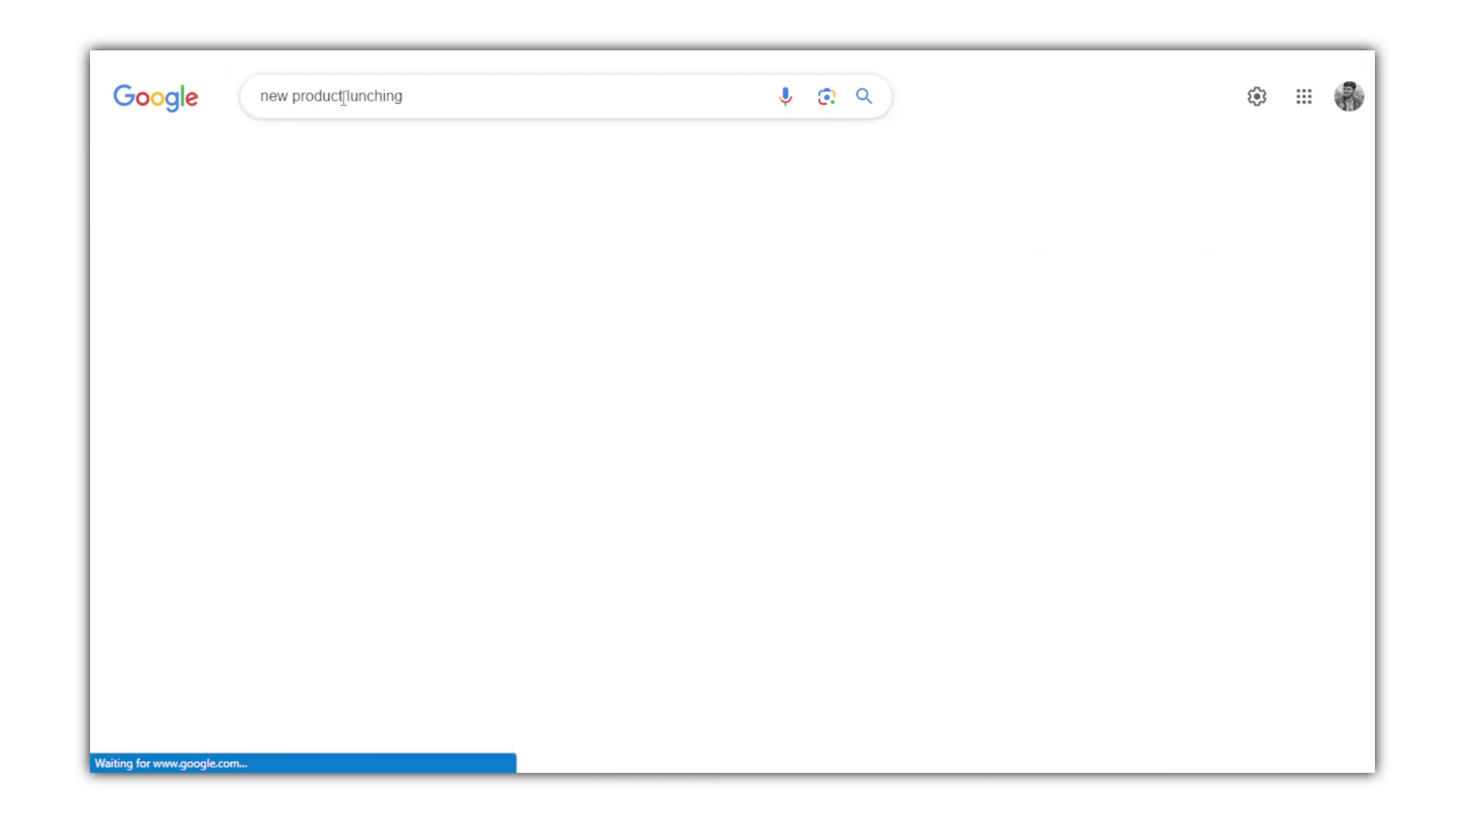
pyautogui.scroll(-4, 683, 520)
pyautogui.scroll(-3, 688, 527)
pyautogui.scroll(-5, 699, 532)
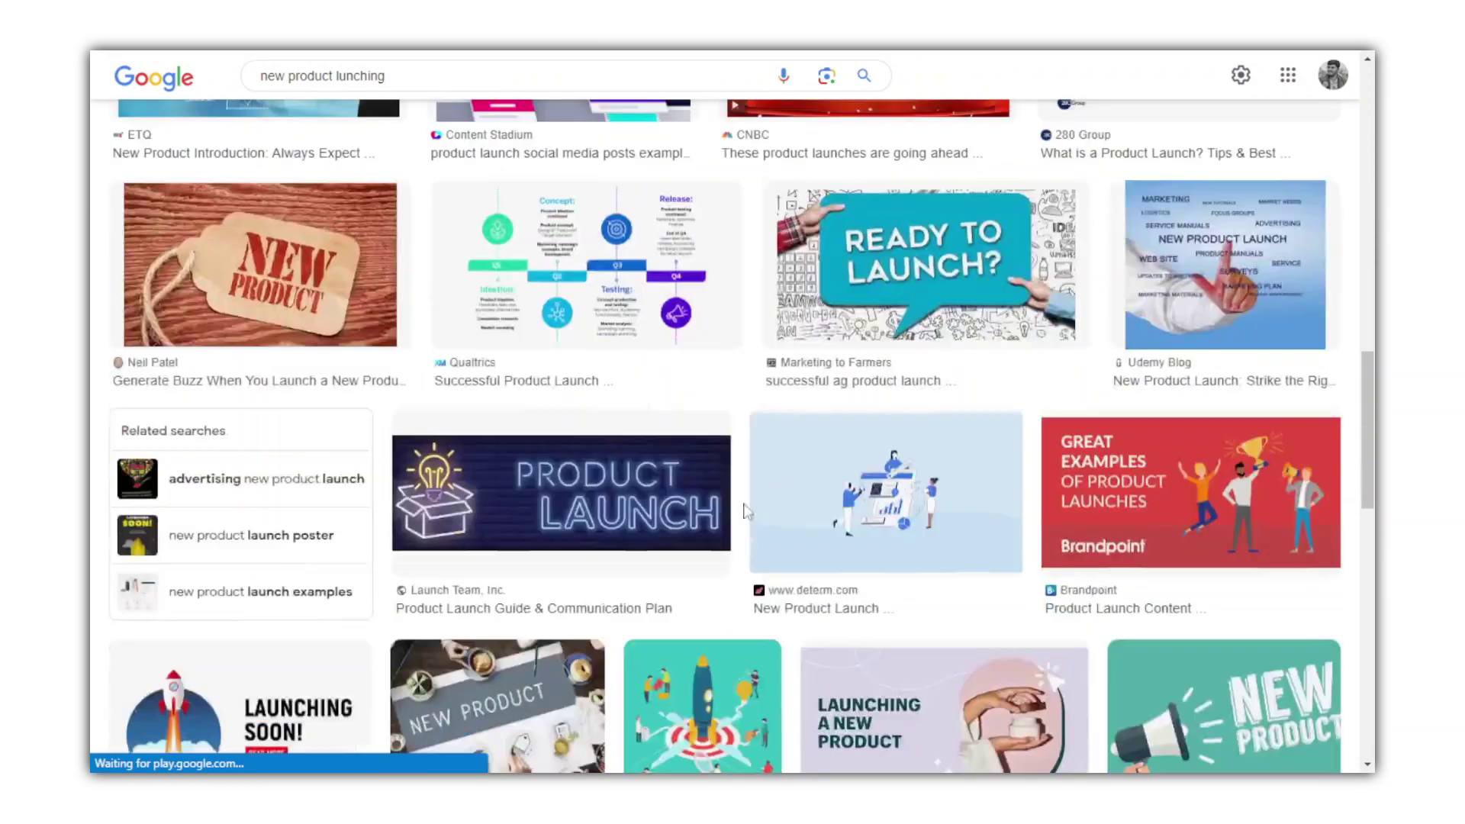
pyautogui.scroll(10, 715, 544)
pyautogui.click(458, 96)
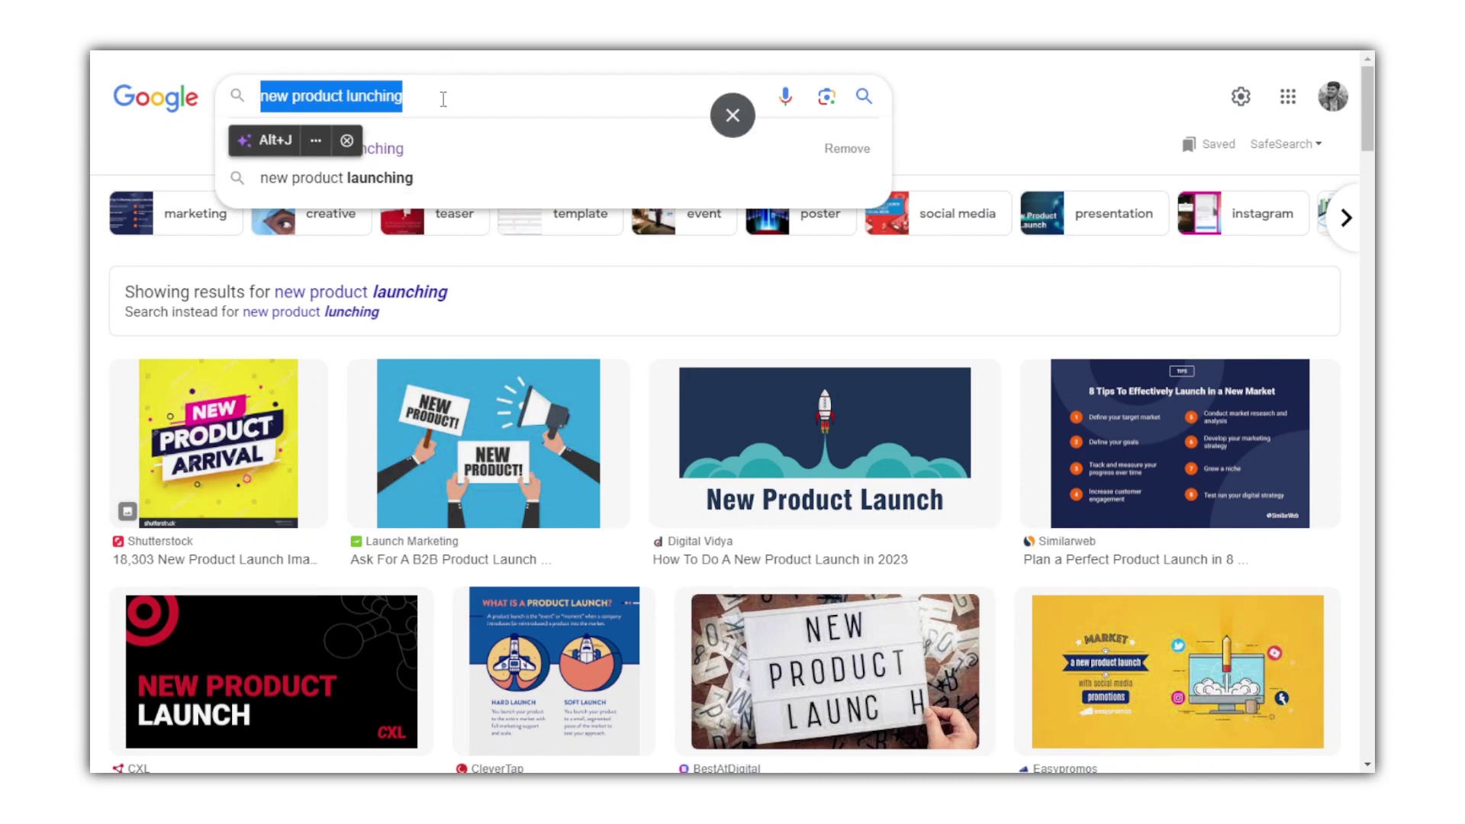
pyautogui.write('computer institute')
pyautogui.press('Return')
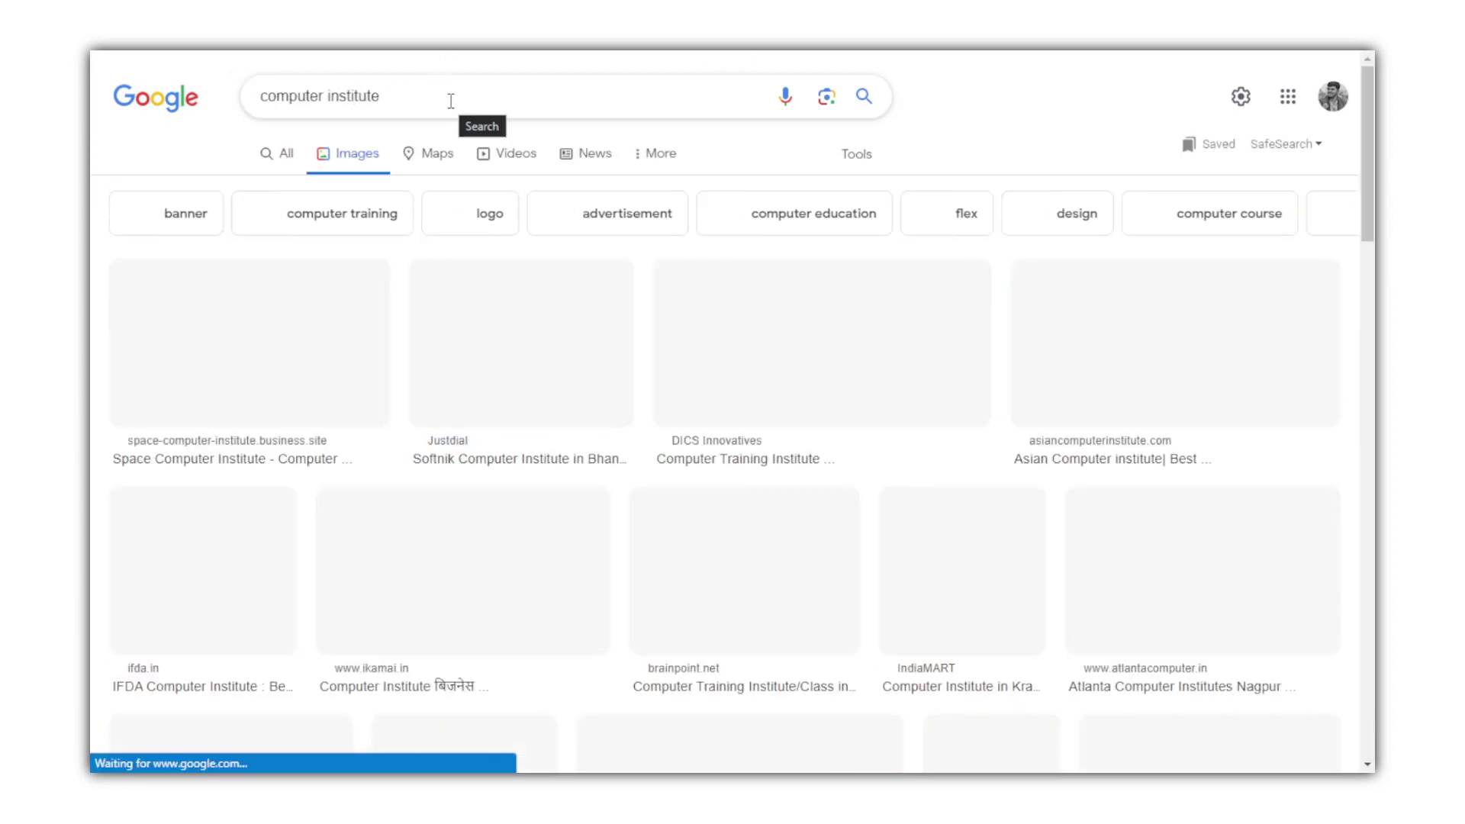
pyautogui.scroll(-3, 734, 603)
pyautogui.scroll(-2, 916, 551)
pyautogui.scroll(-2, 572, 527)
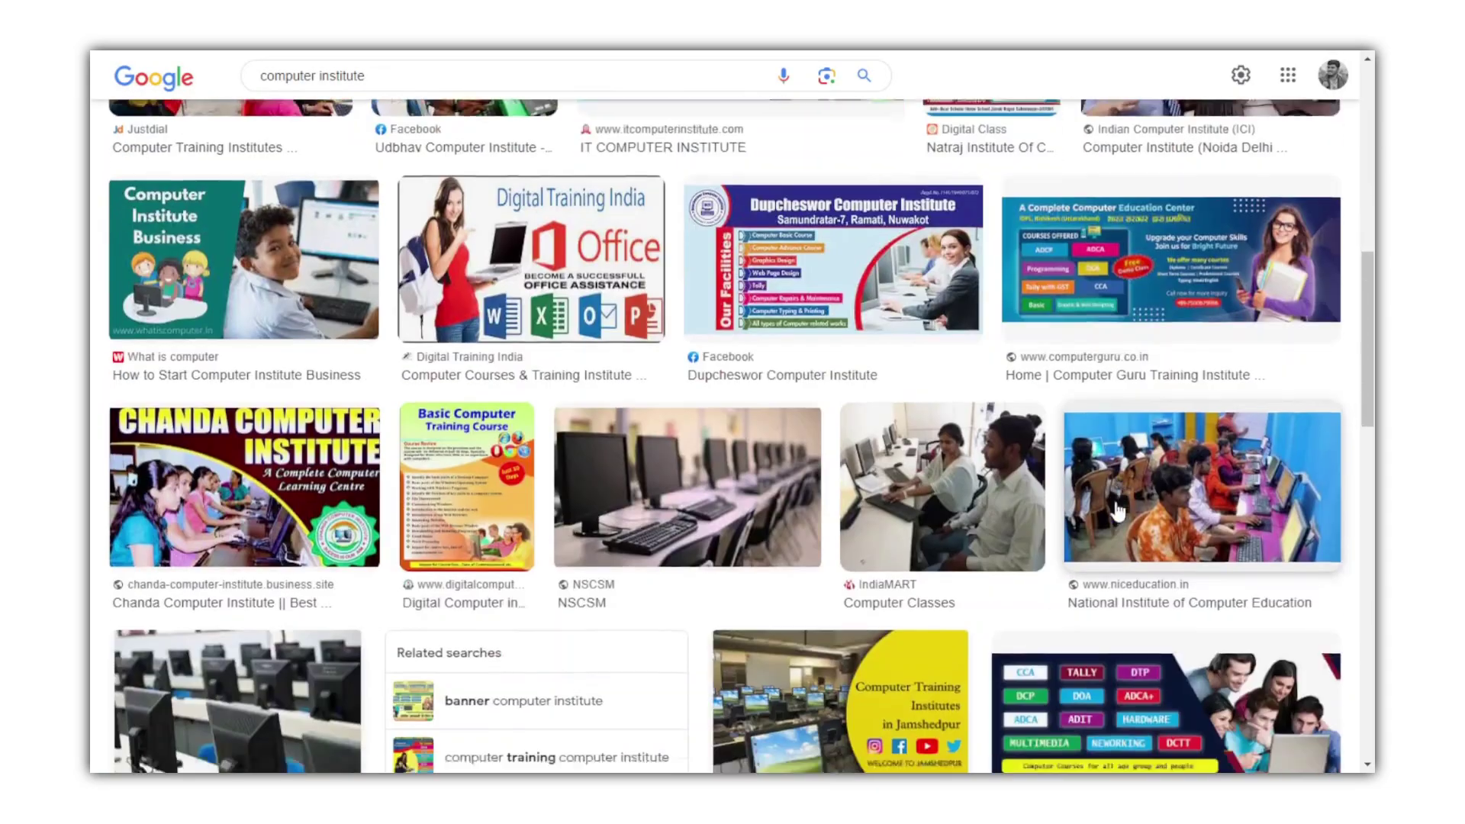
pyautogui.scroll(-4, 173, 498)
pyautogui.scroll(-4, 172, 498)
pyautogui.scroll(-2, 172, 497)
pyautogui.scroll(10, 171, 497)
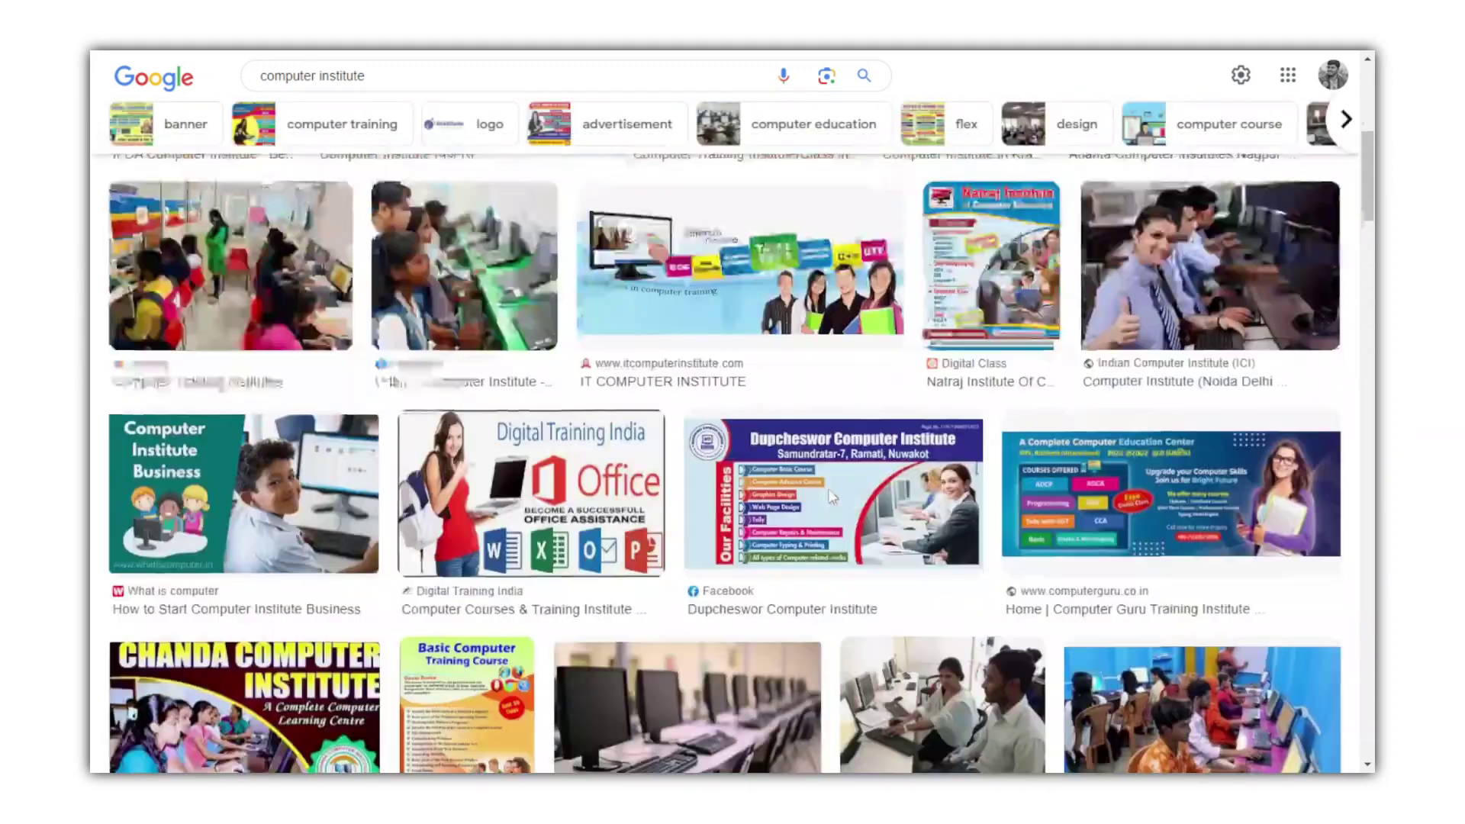
pyautogui.scroll(3, 94, 158)
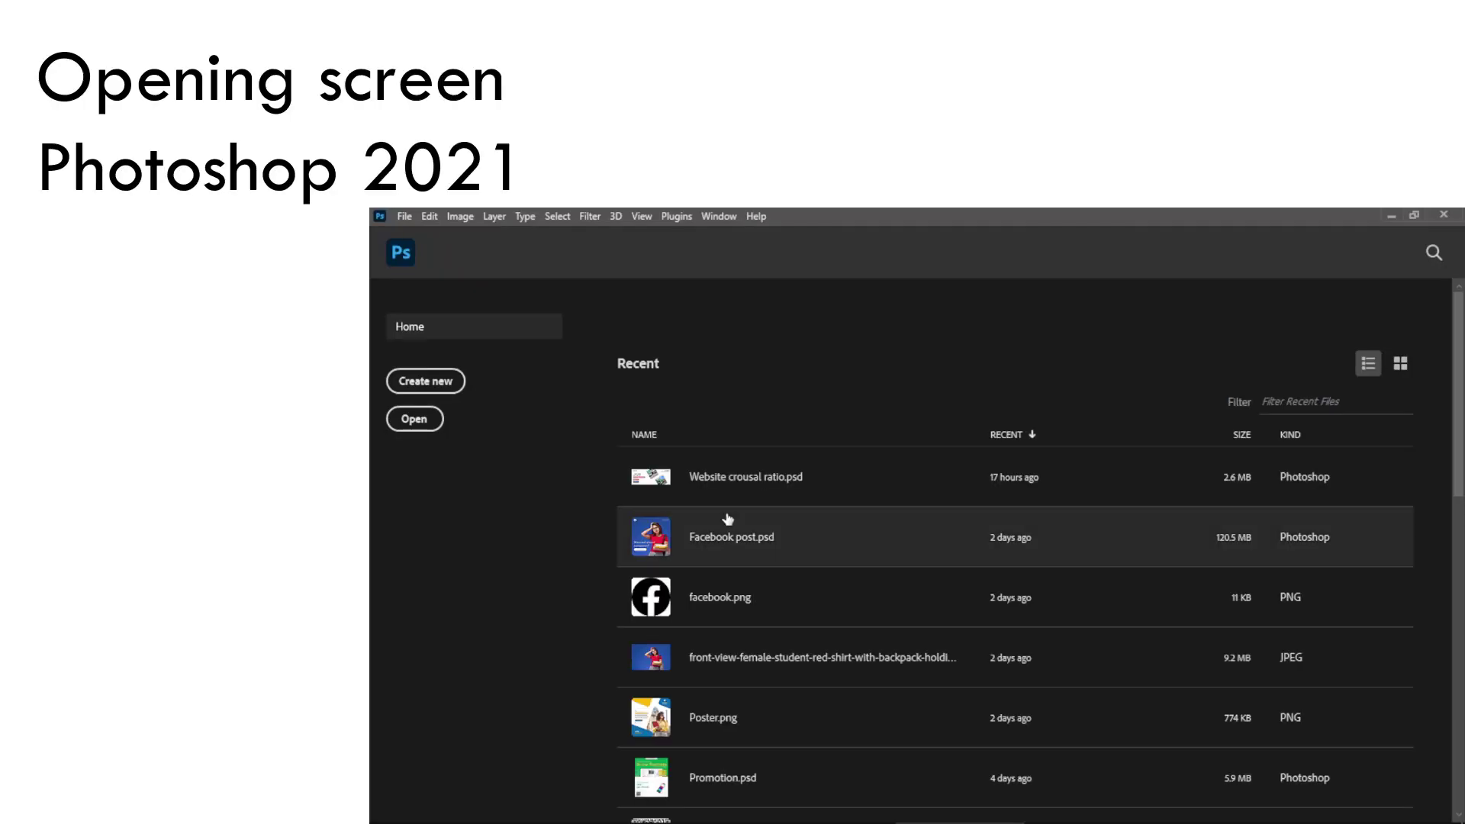
# Choose Create new on the Photoshop Home screen.
pyautogui.click(424, 382)
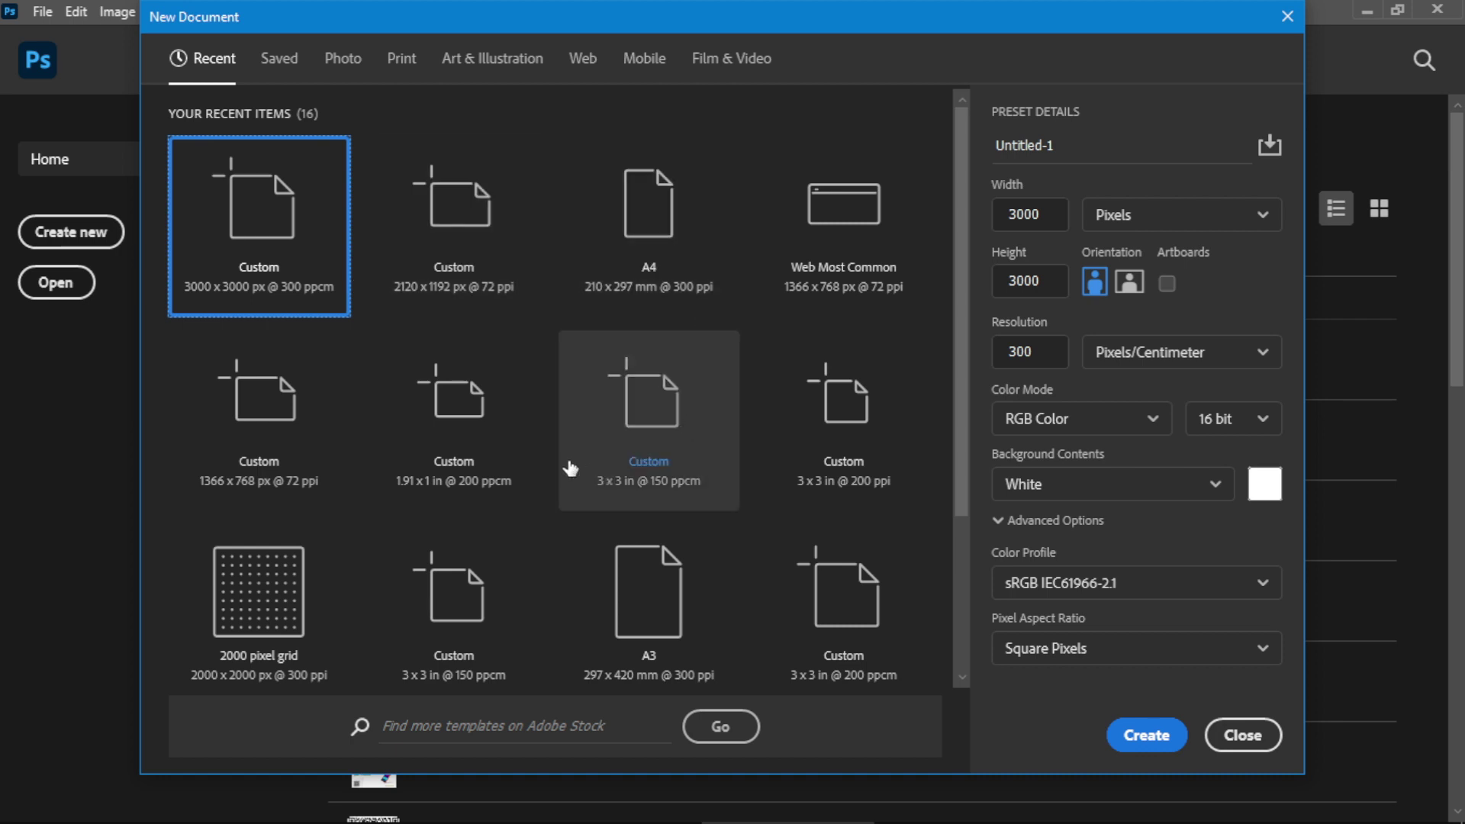
pyautogui.scroll(-2, 569, 468)
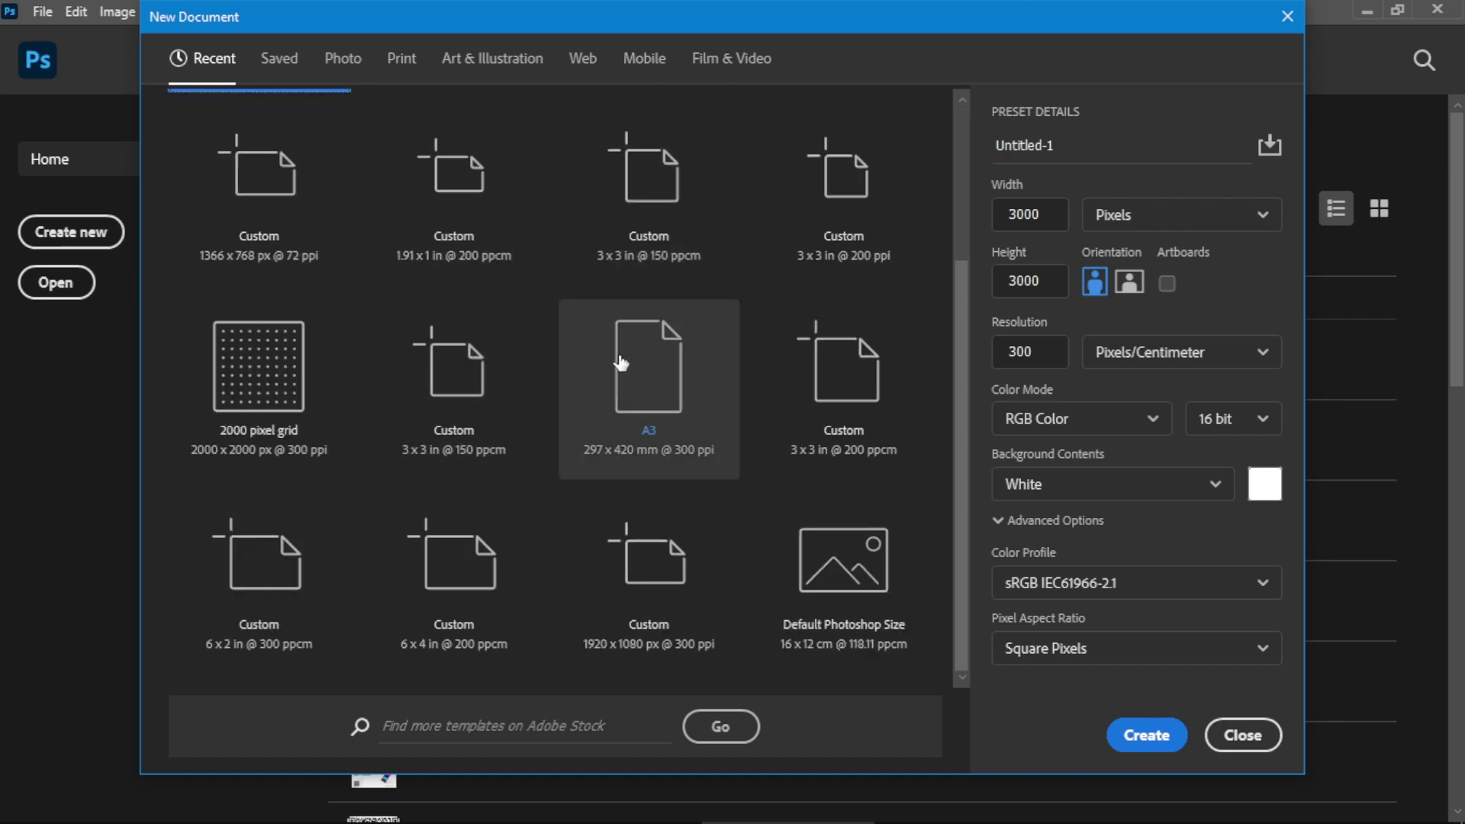
pyautogui.scroll(2, 602, 551)
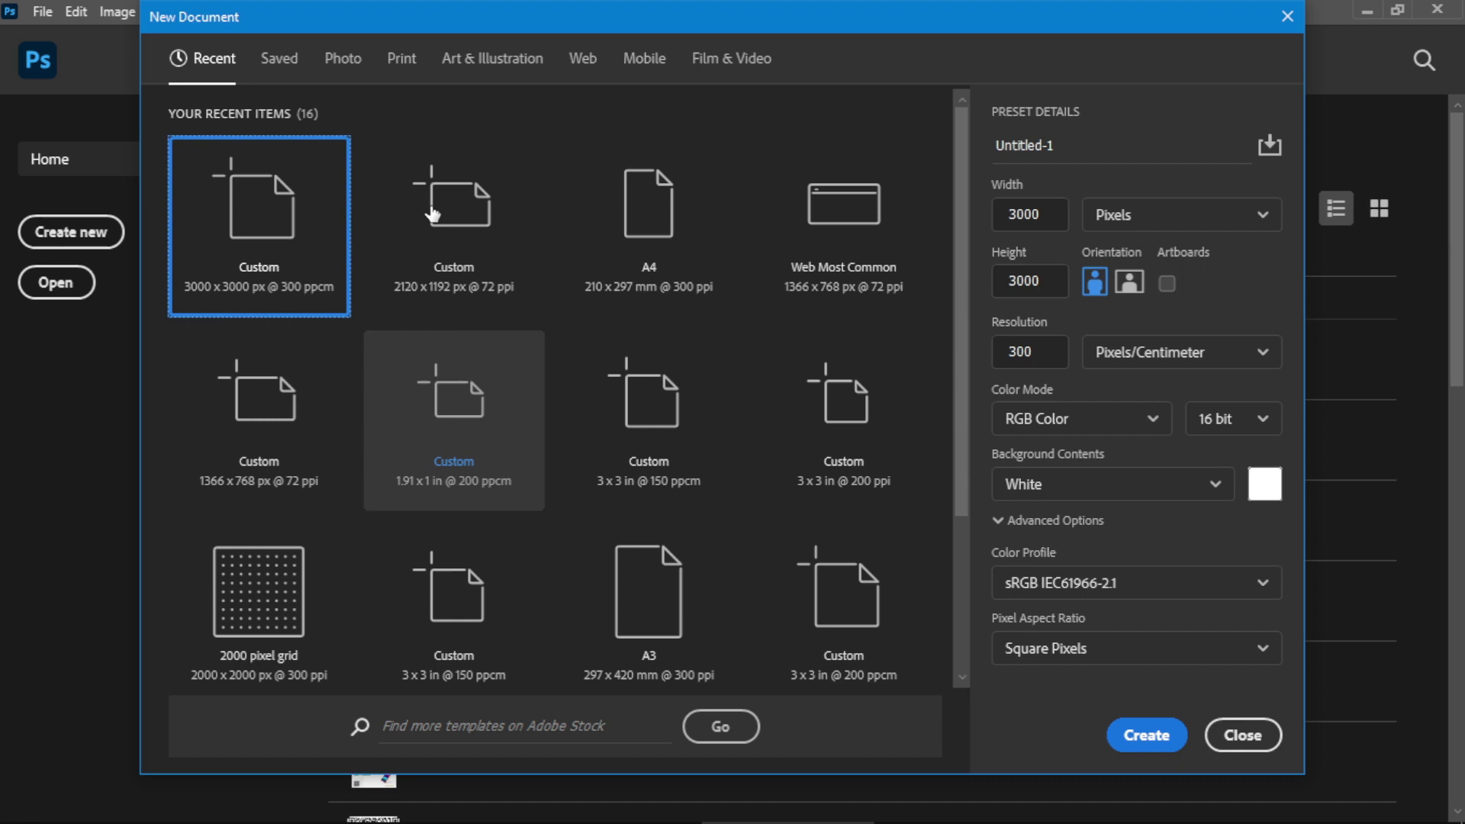
# Browse the Photo, Print, Art & Illustration, Web, Mobile and Film & Video presets, ending on Photo.
pyautogui.click(339, 79)
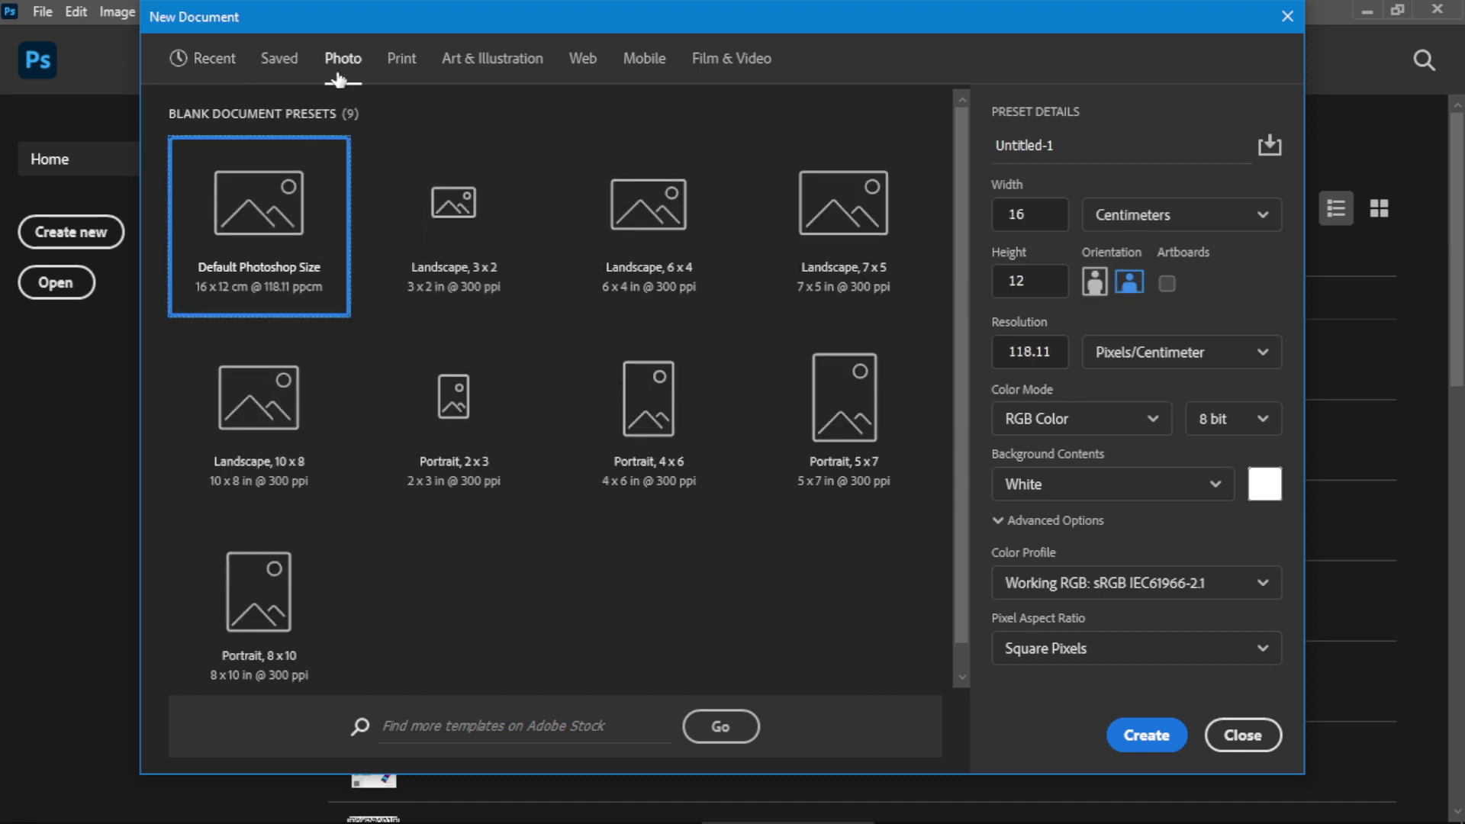
pyautogui.click(392, 71)
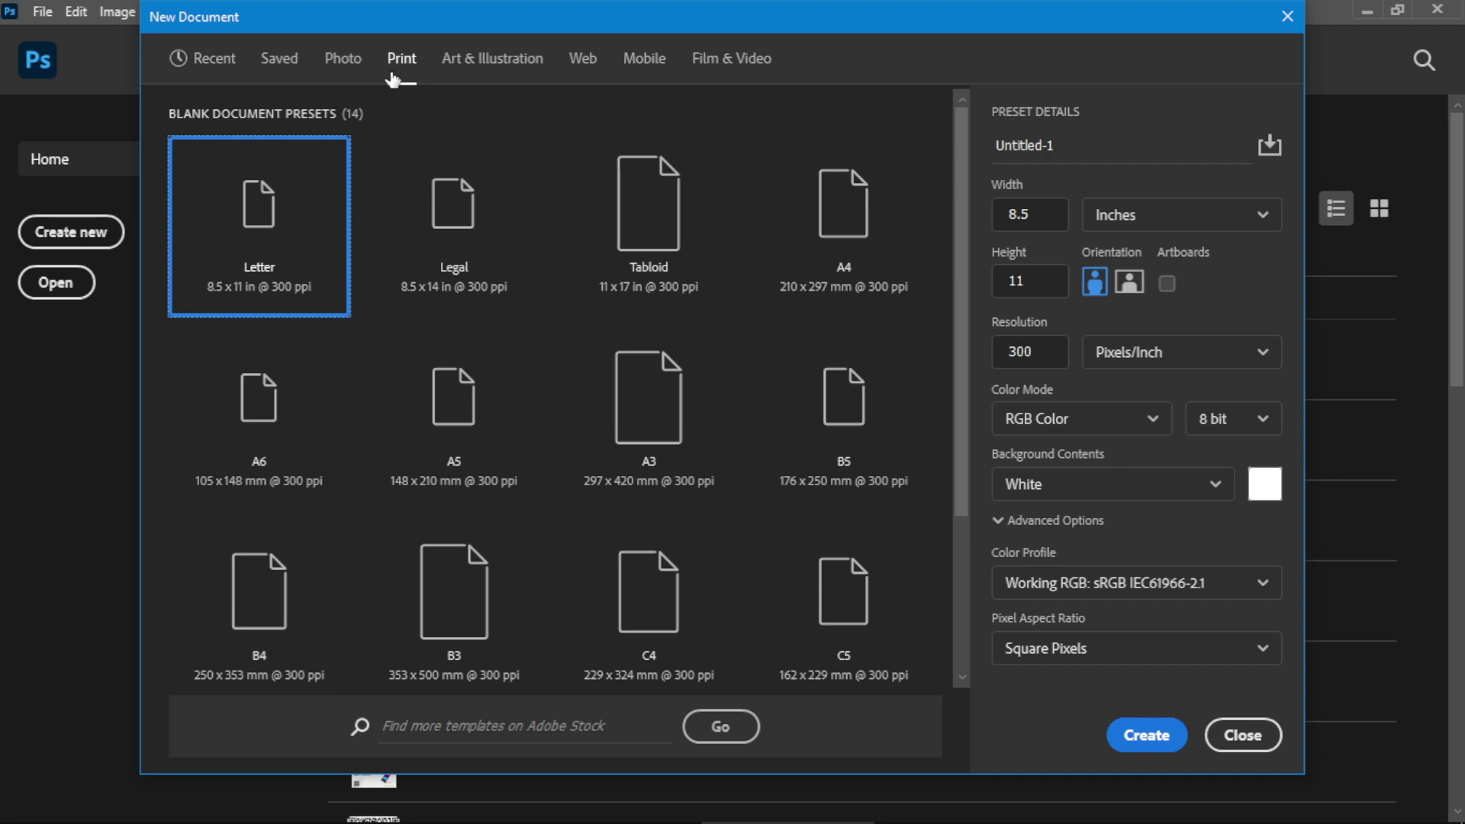
pyautogui.click(523, 78)
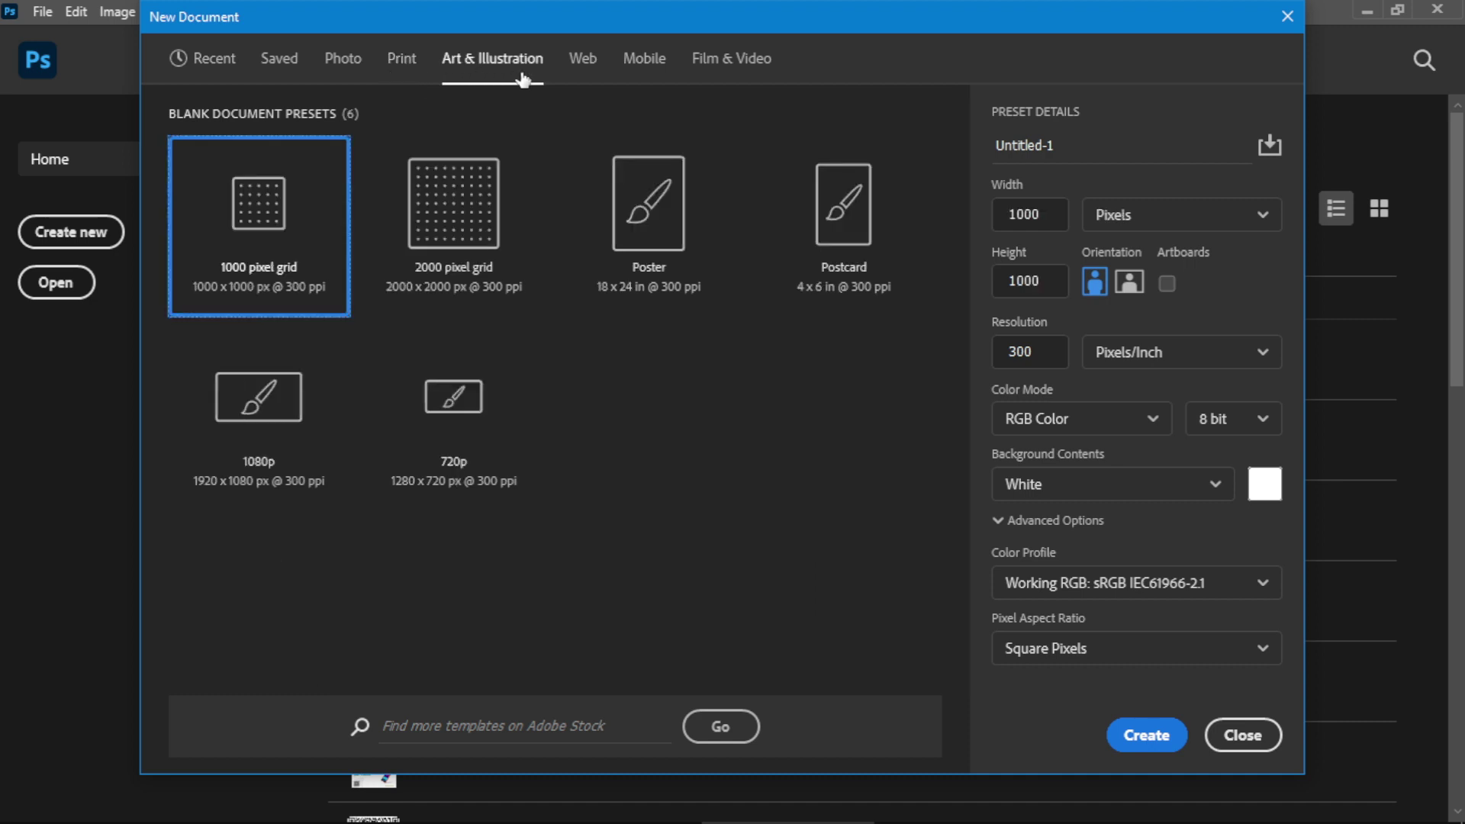
pyautogui.click(595, 72)
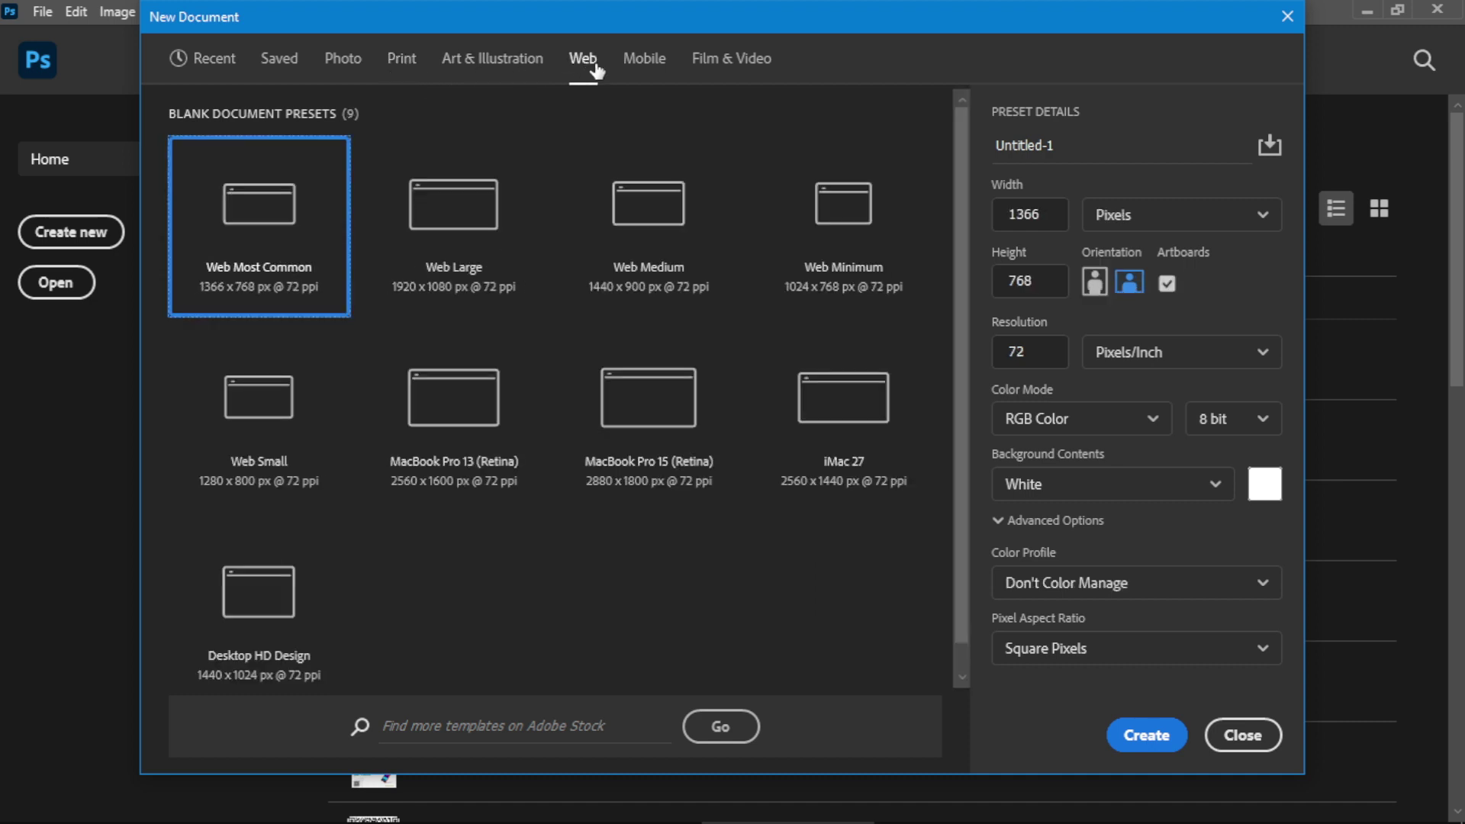
pyautogui.click(652, 71)
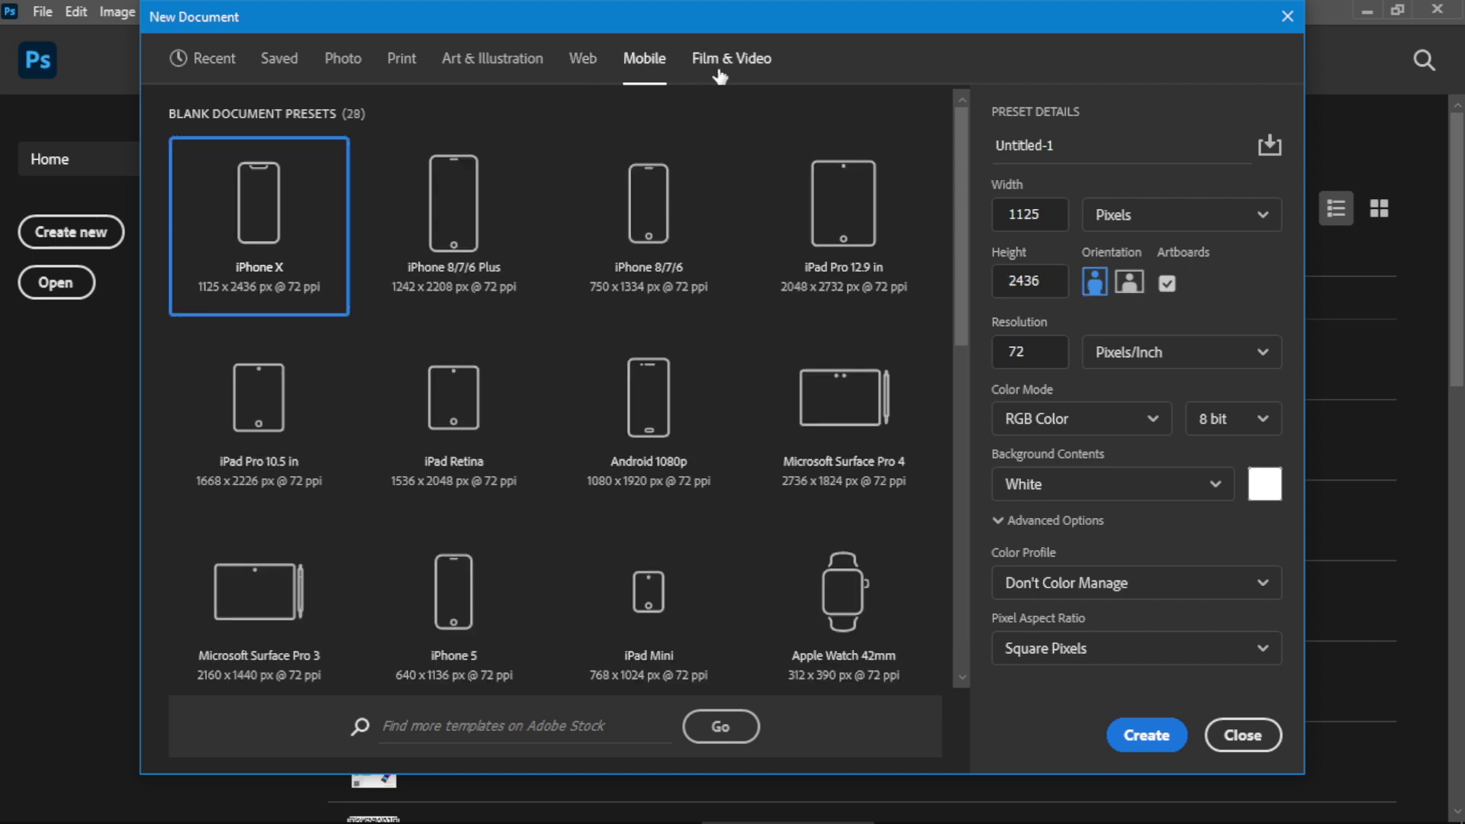
pyautogui.click(719, 76)
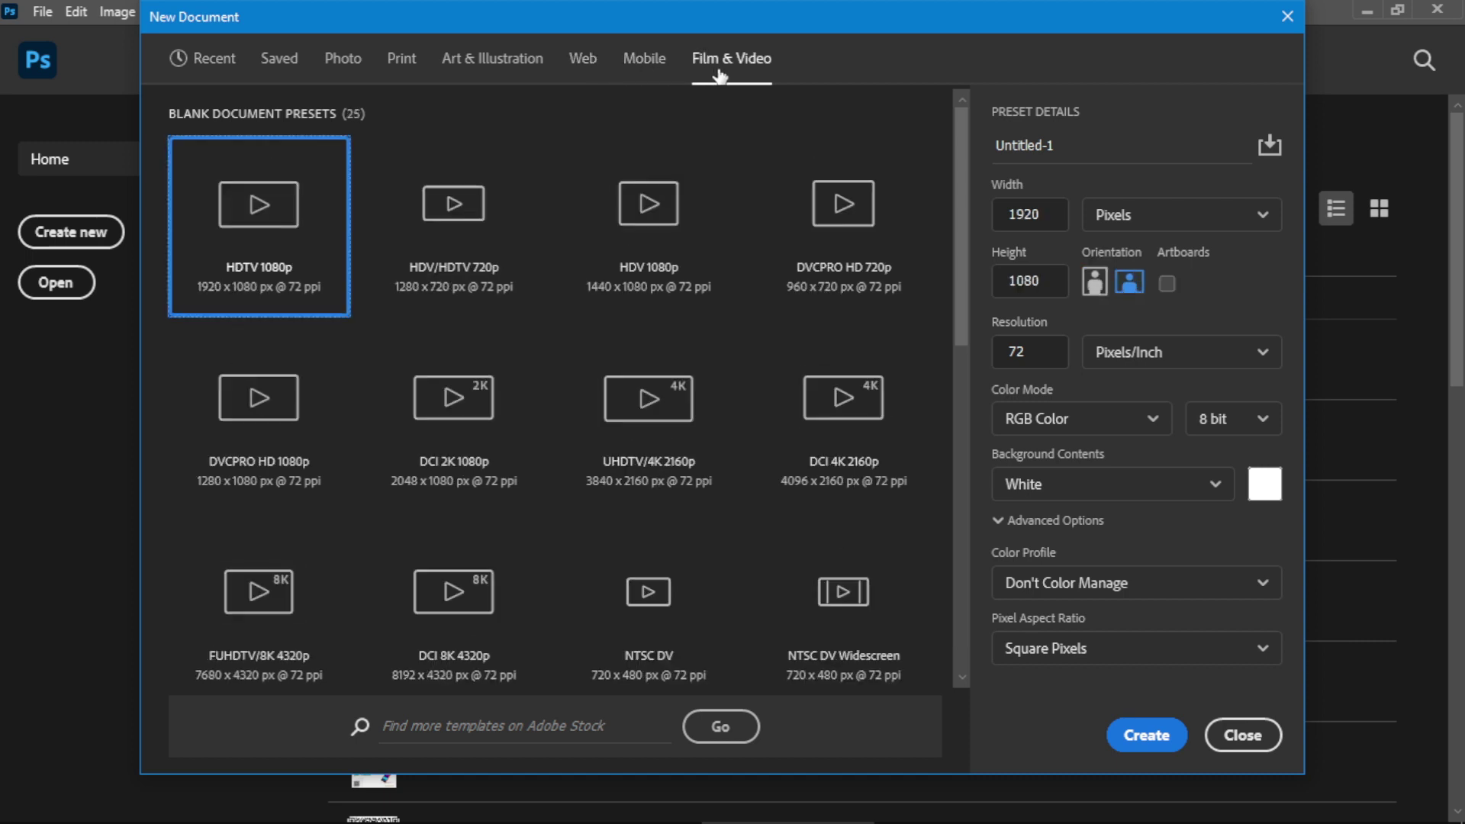
pyautogui.click(644, 61)
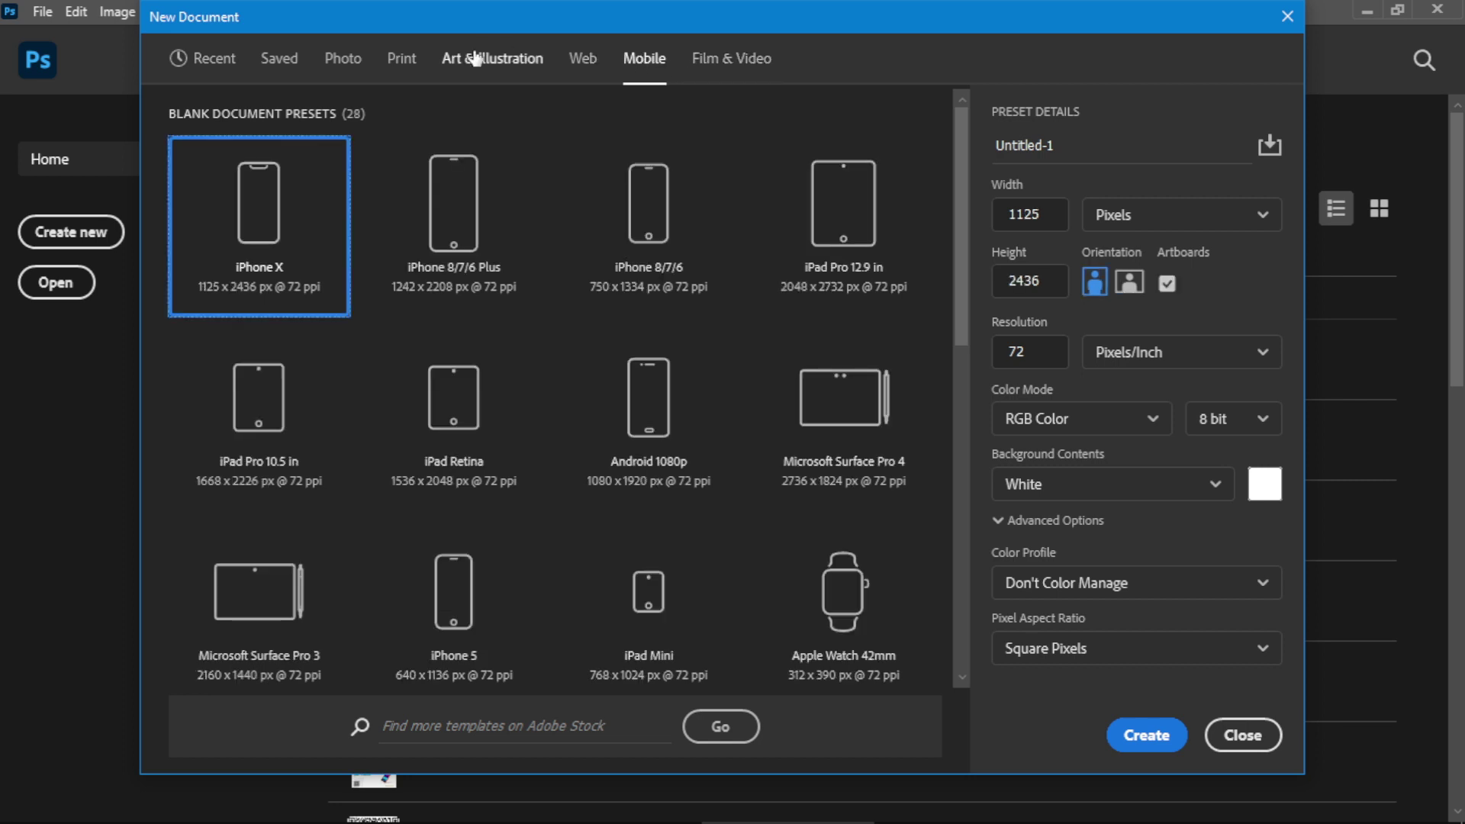
pyautogui.click(352, 62)
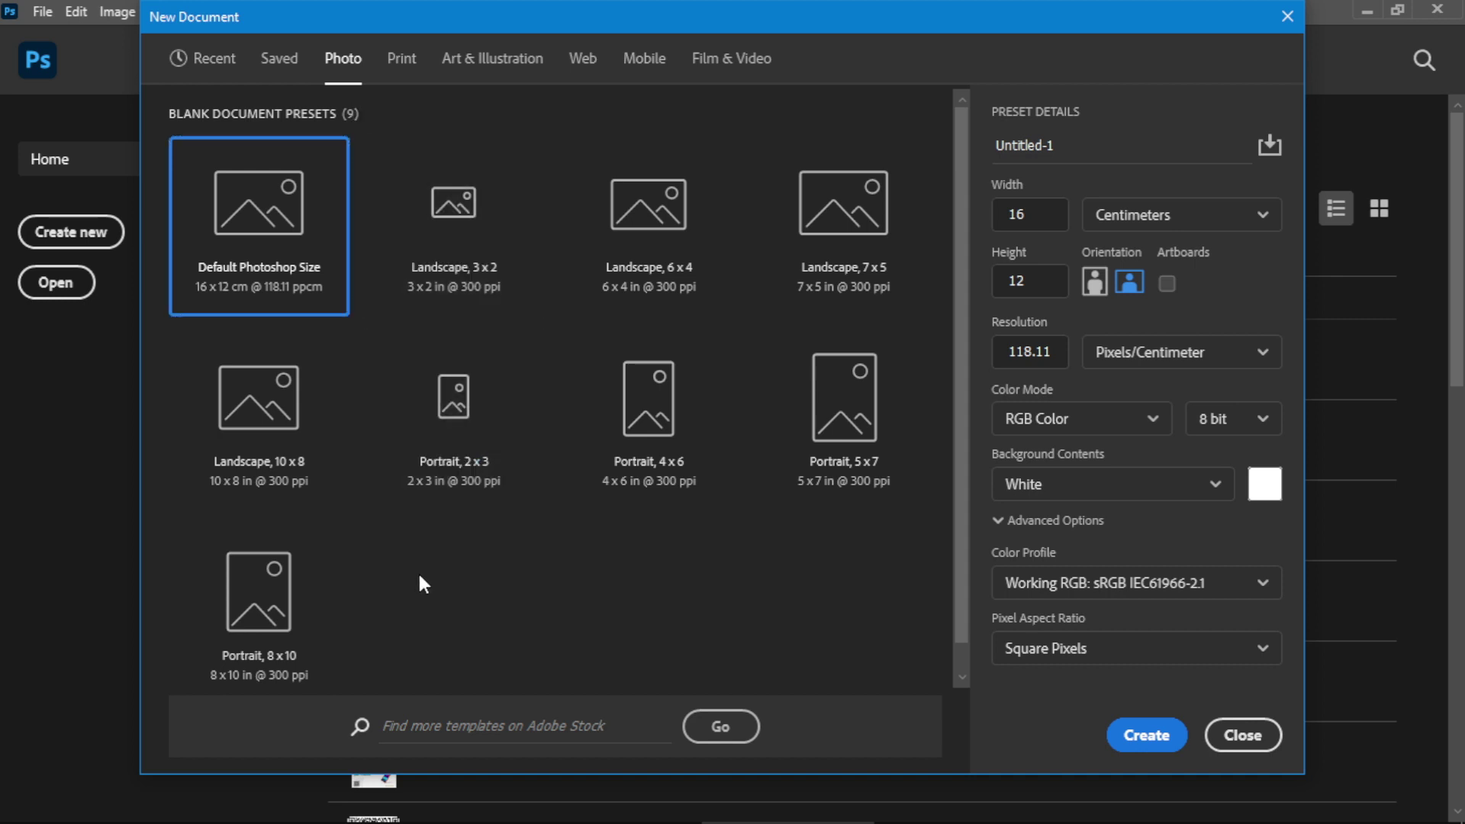
# Create a document from the Landscape 10 × 8 Photo preset (3000 × 2400 px, 300 ppi).
pyautogui.click(264, 429)
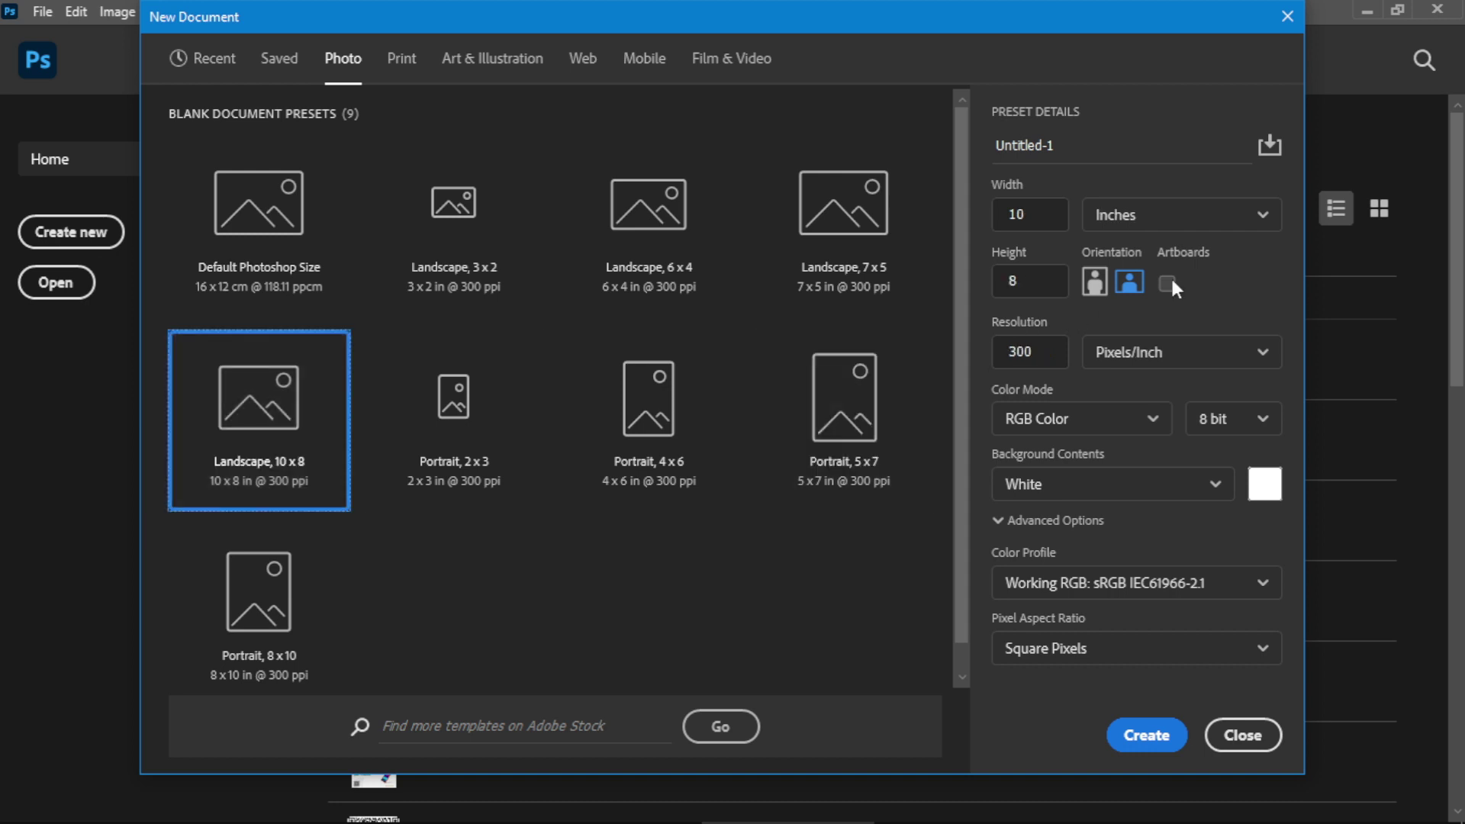
pyautogui.click(1156, 739)
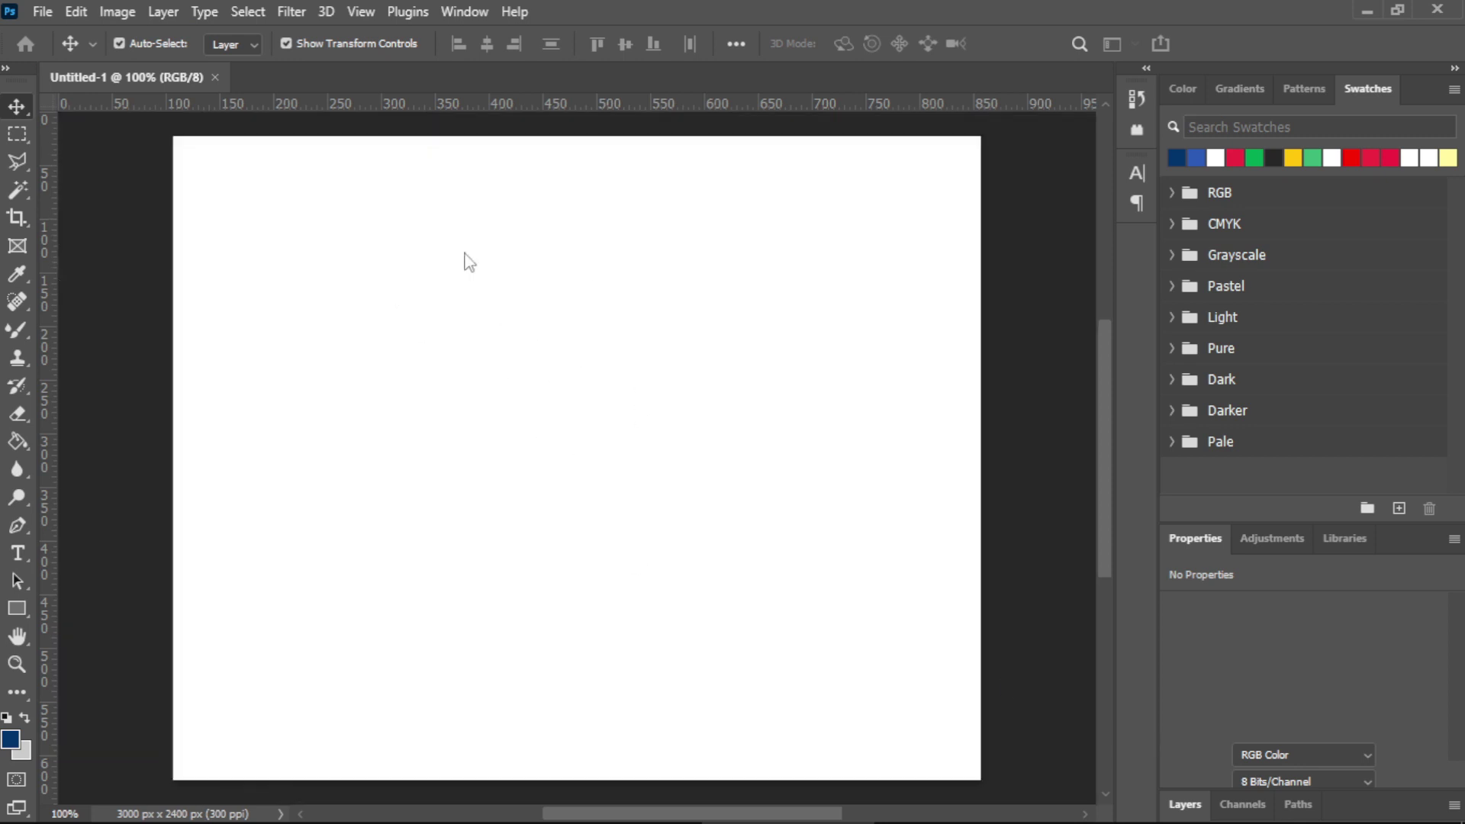
pyautogui.click(41, 11)
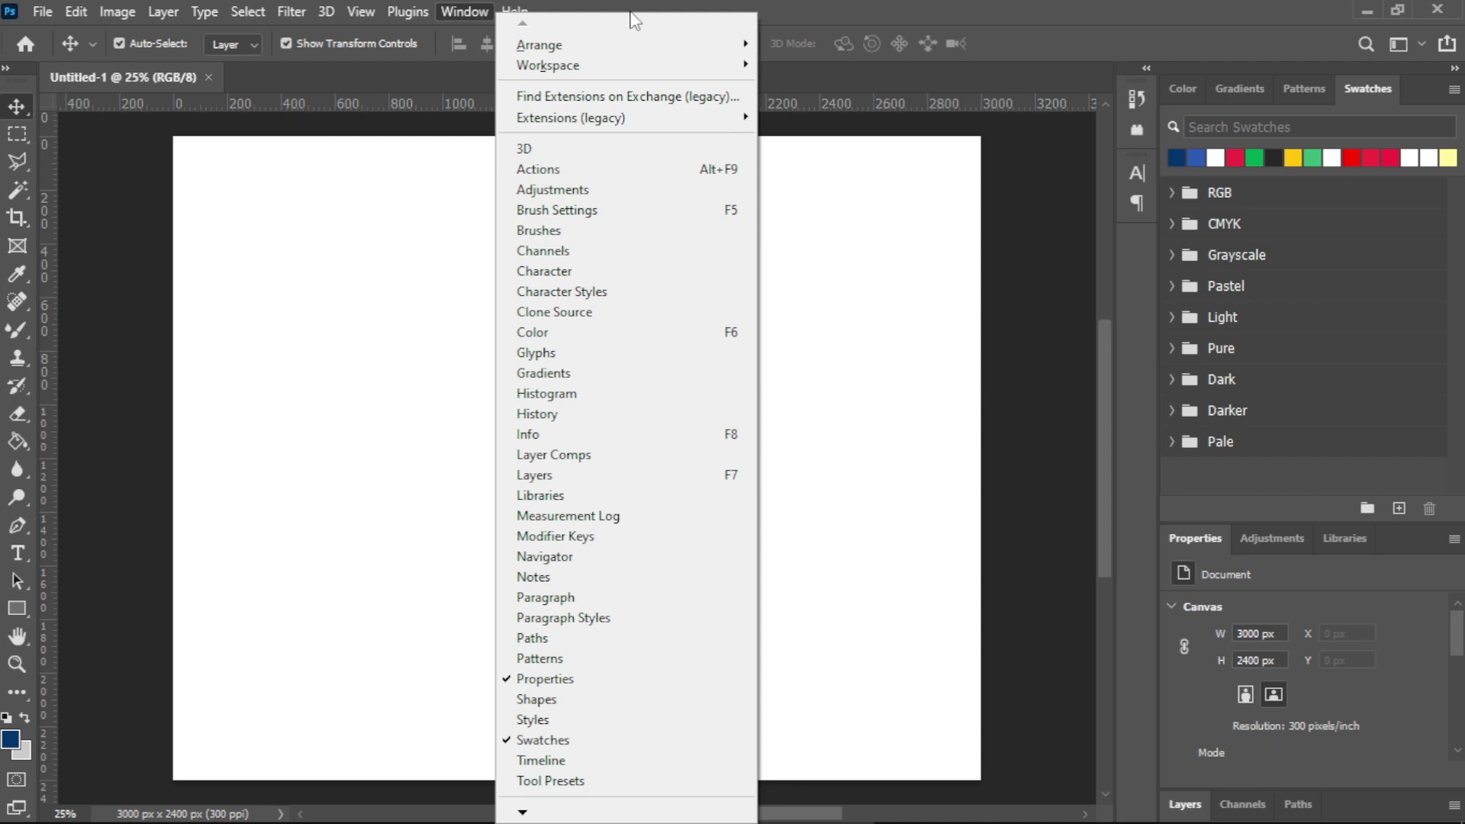
pyautogui.click(641, 8)
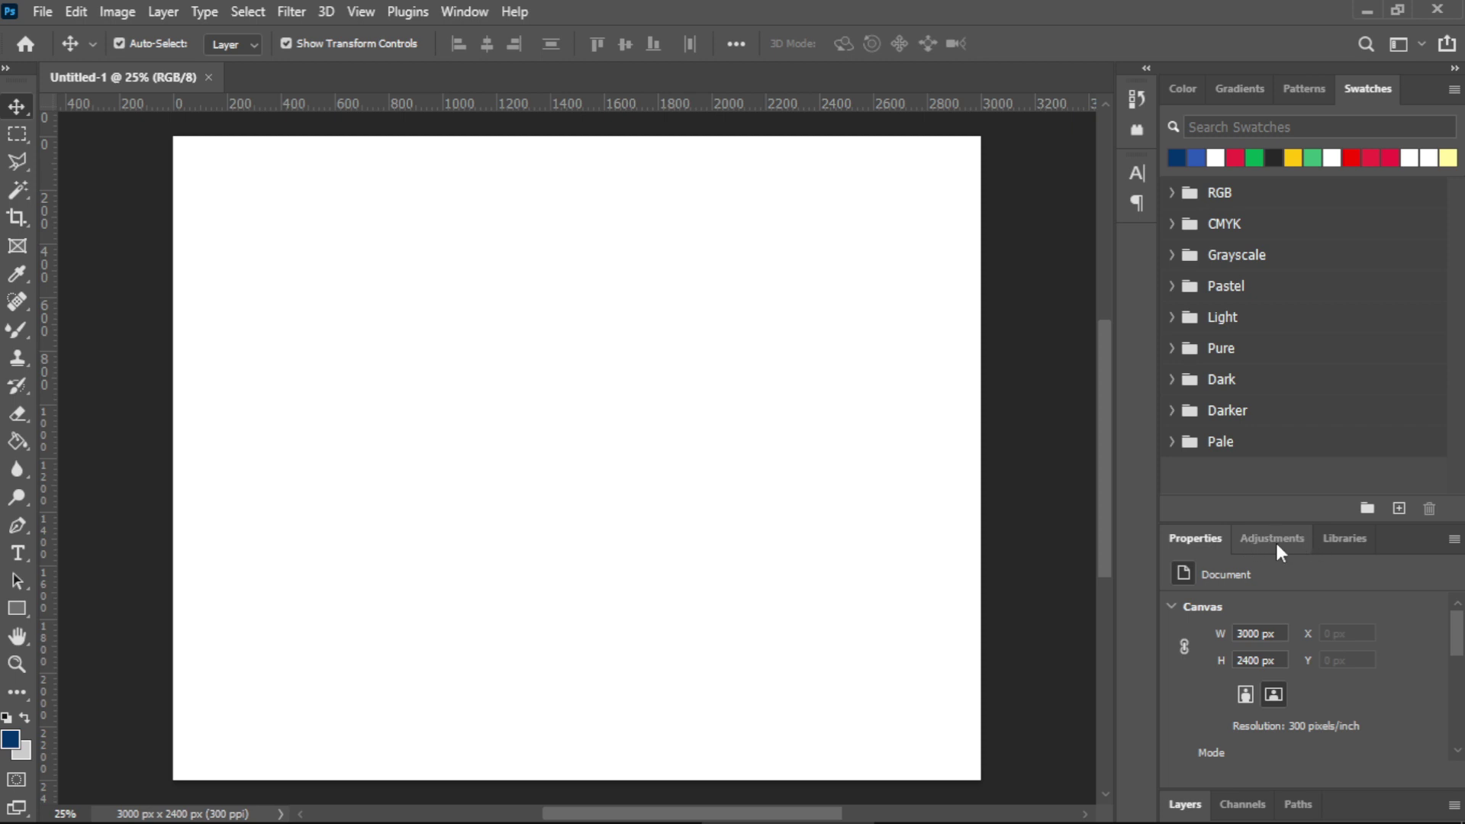
pyautogui.click(463, 11)
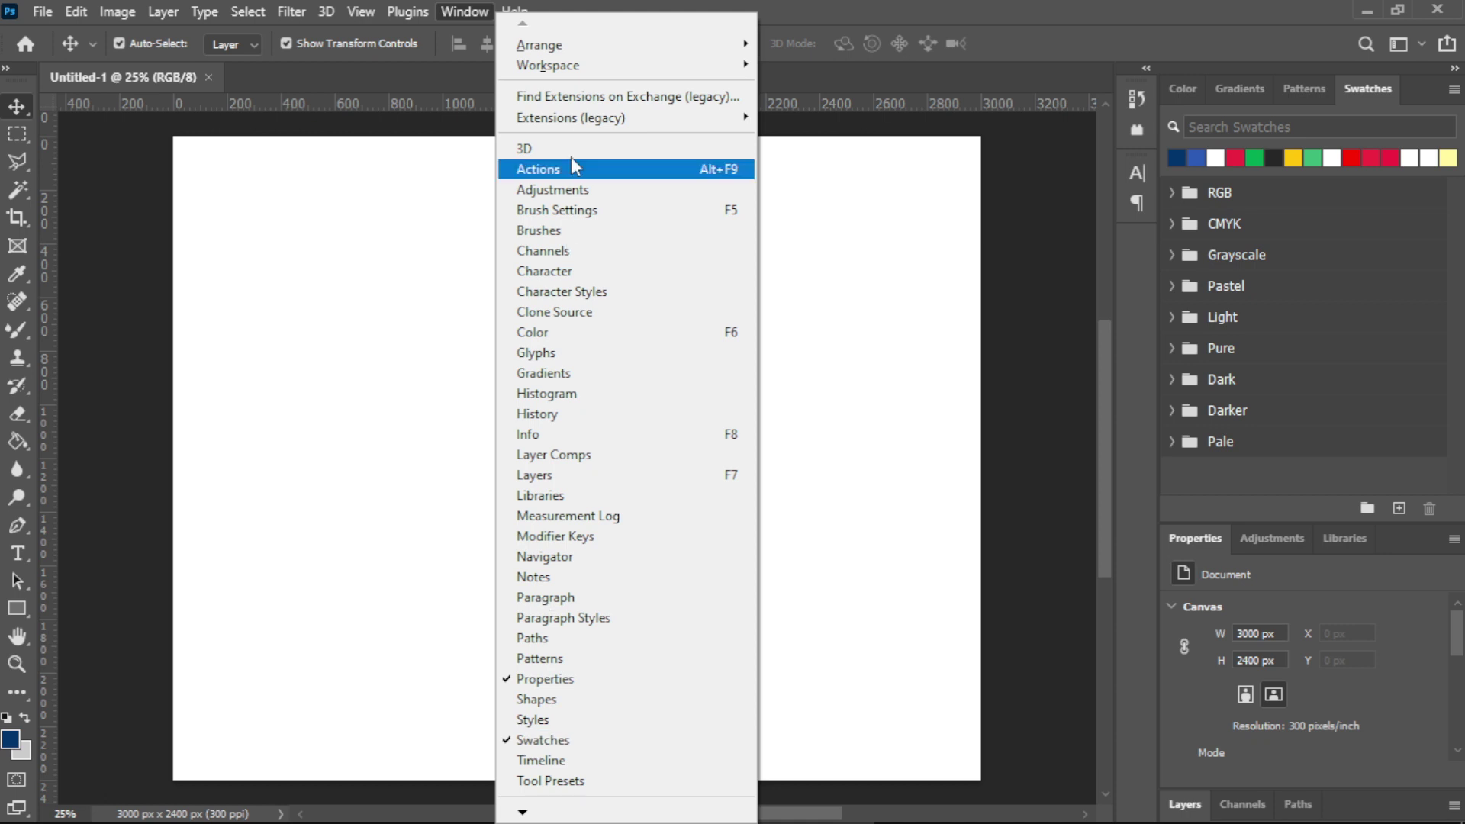
pyautogui.click(985, 43)
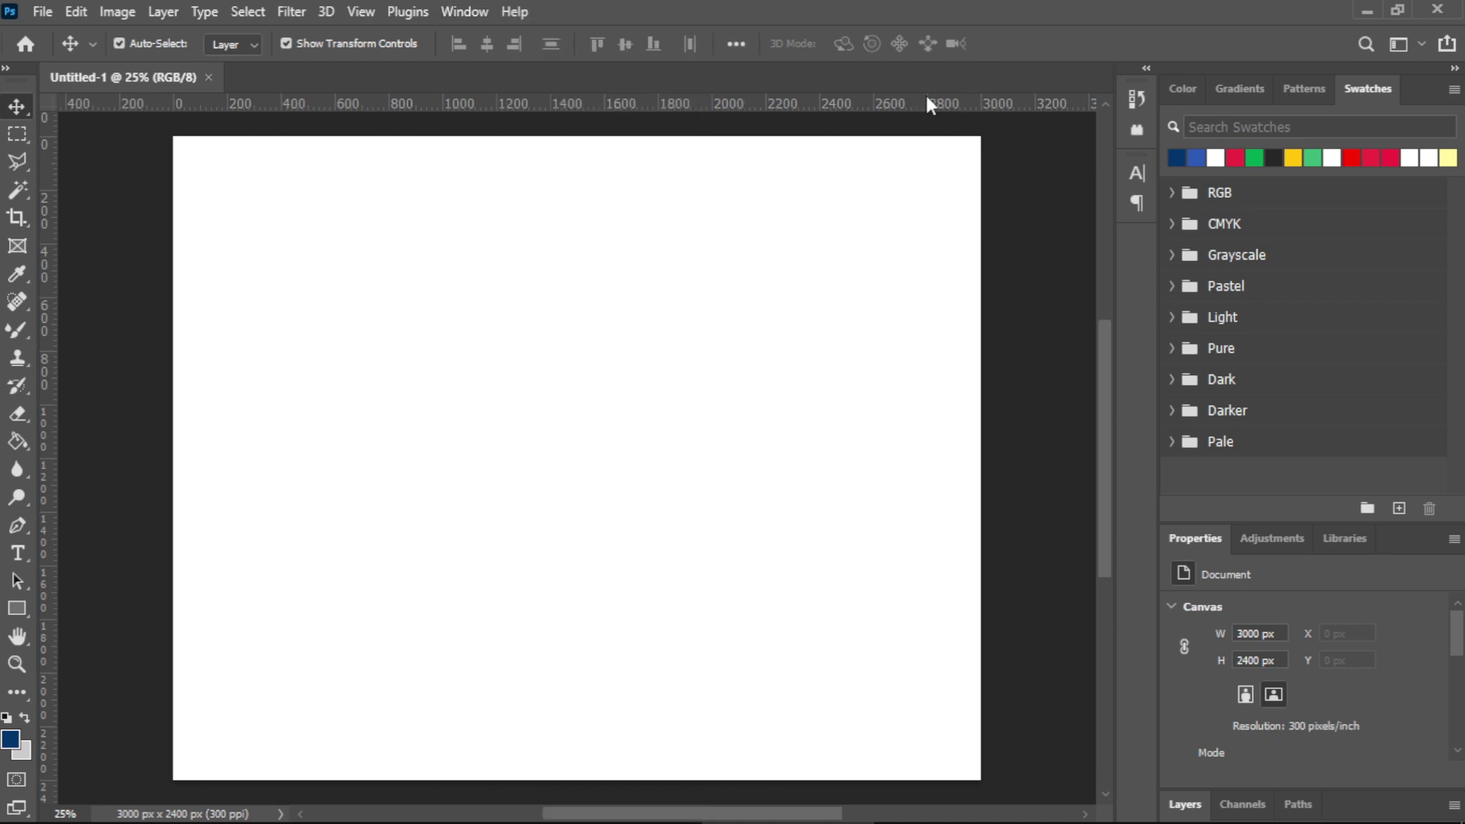